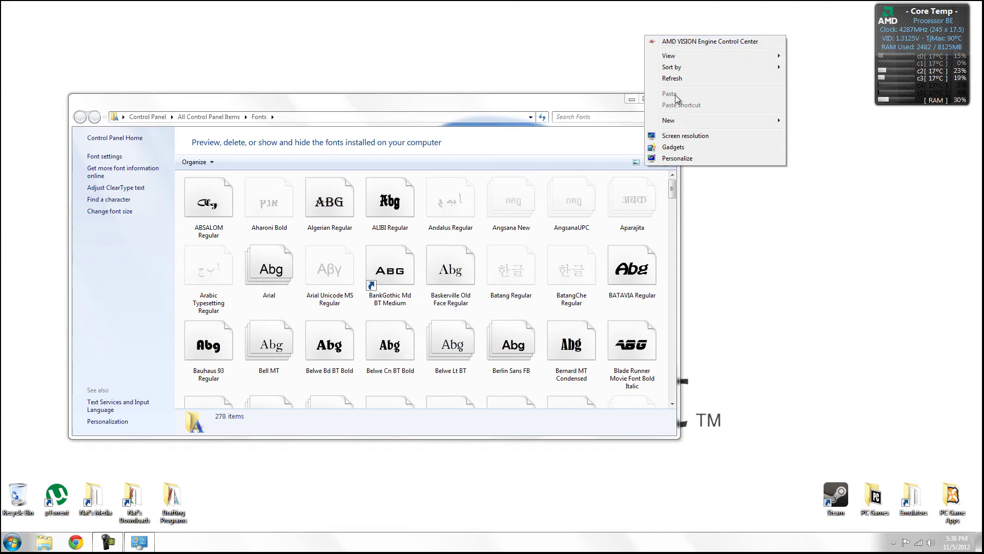
Create a desktop folder named Backup Fonts and move it to the upper-left corner of the desktop
mouse_move(676, 121)
click(808, 120)
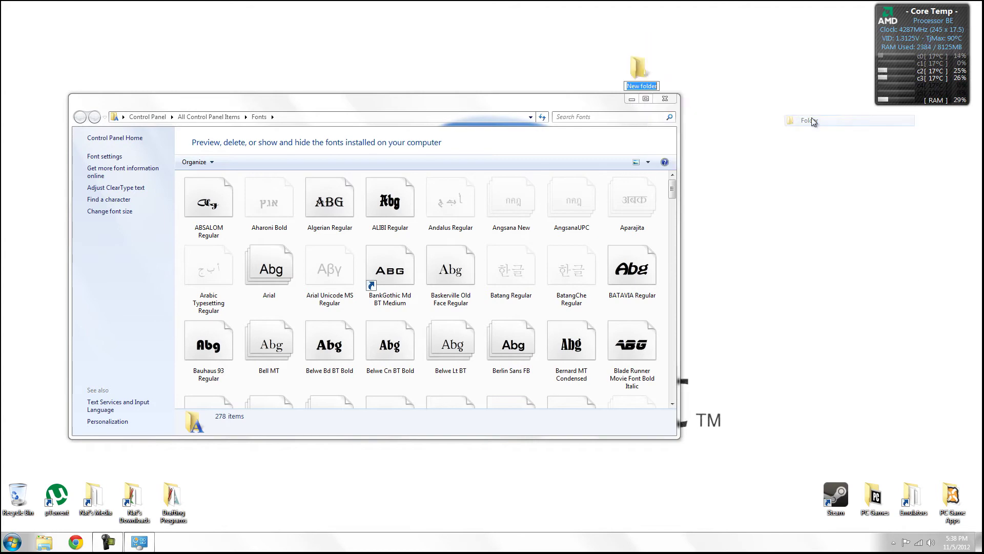
text(Backup Fonts)
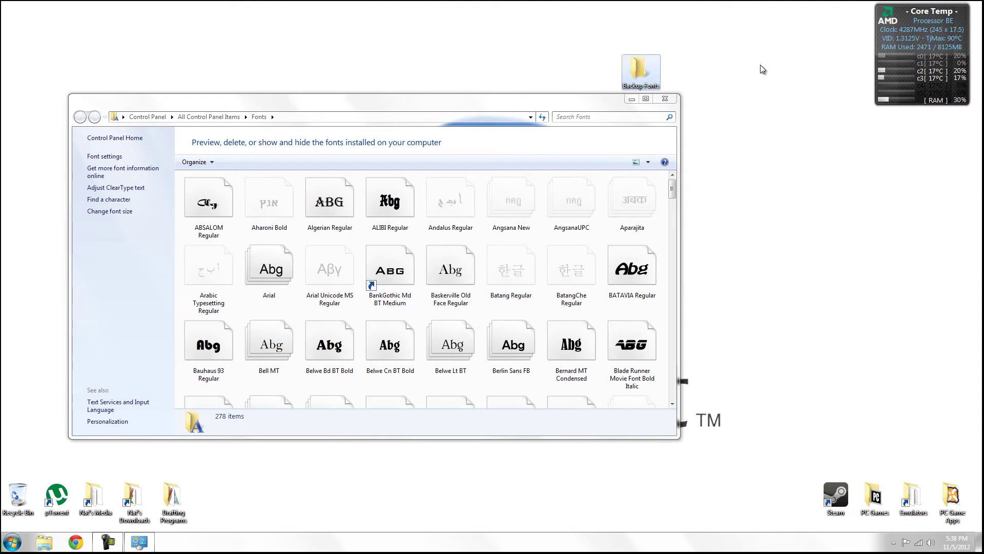
key(Return)
drag(642, 70, 19, 20)
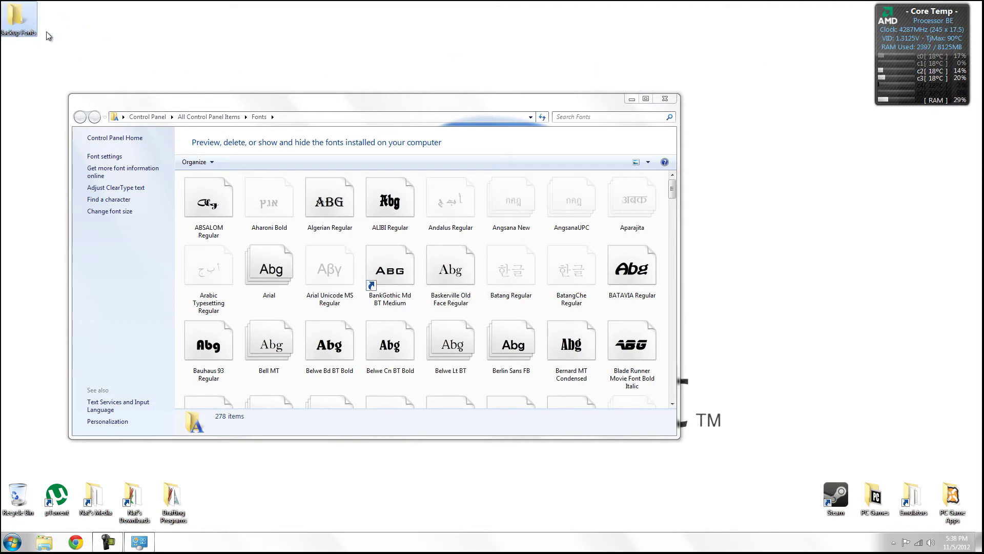
Copy all installed fonts from the Fonts folder into the Backup Fonts folder
drag(181, 201, 666, 408)
right_click(446, 343)
click(477, 386)
double_click(16, 15)
key(ctrl+v)
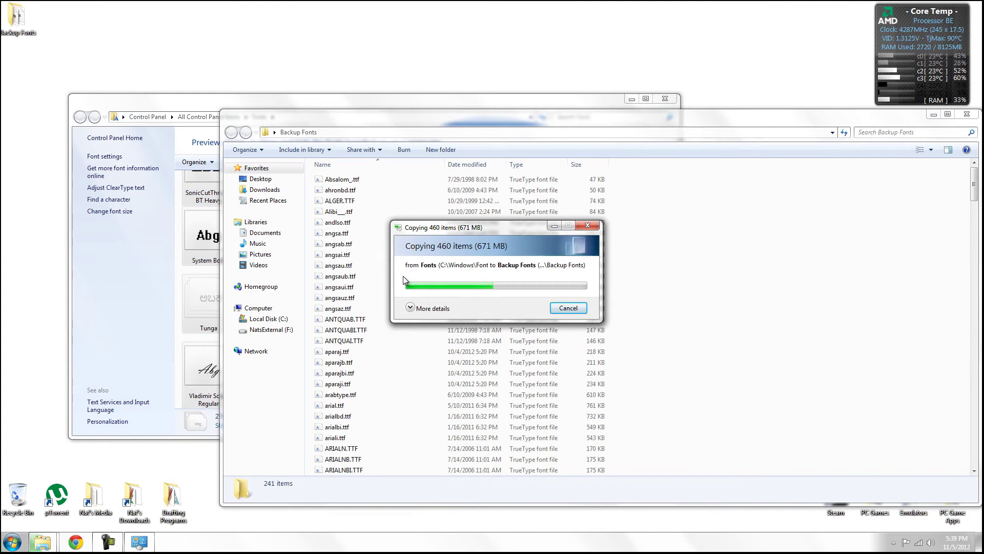
click(405, 376)
click(440, 332)
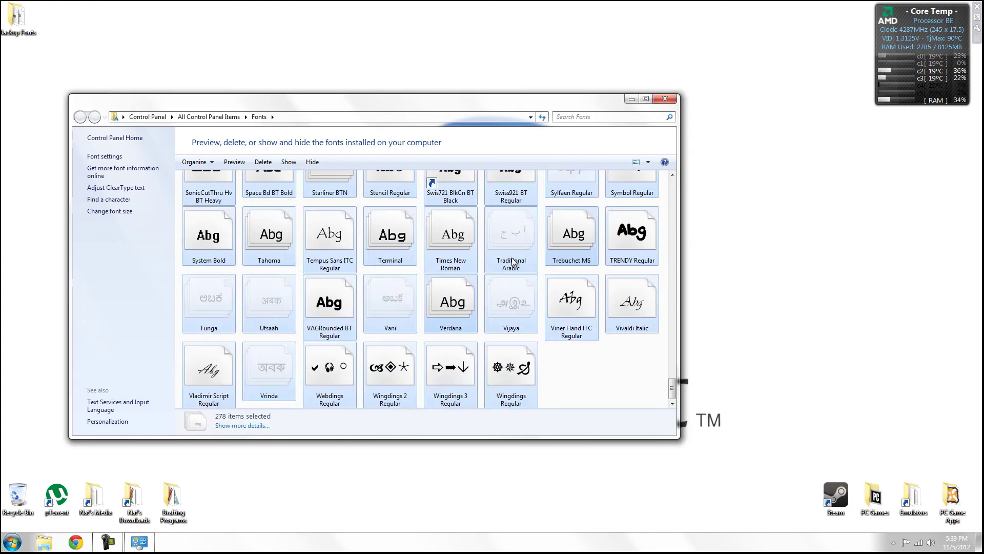
Select only the Wingdings, Webdings, Vrinda, Vijaya, Vani, Utsaah, Tunga and Traditional Arabic fonts in the Fonts folder
click(553, 365)
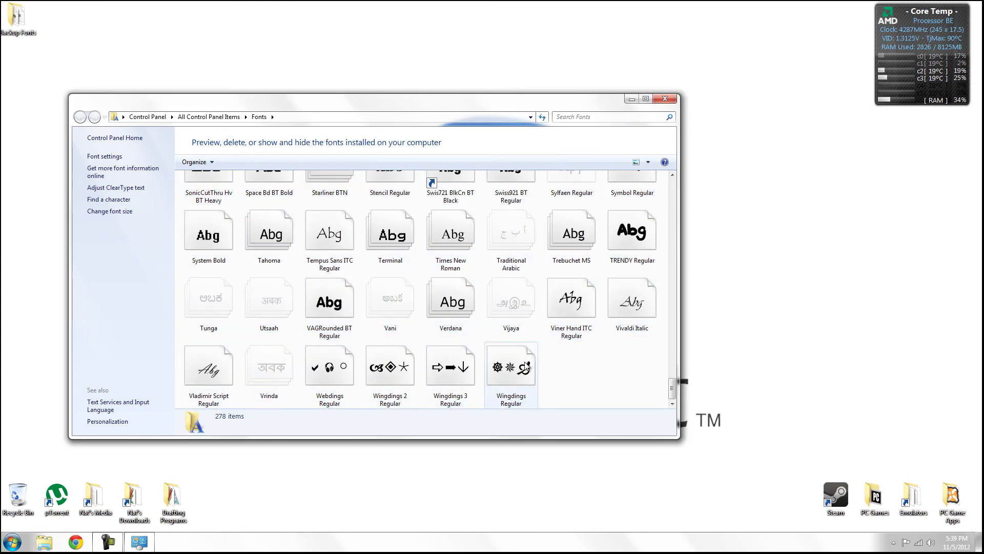
click(505, 368)
drag(561, 368, 255, 362)
ctrl+click(511, 300)
ctrl+click(390, 300)
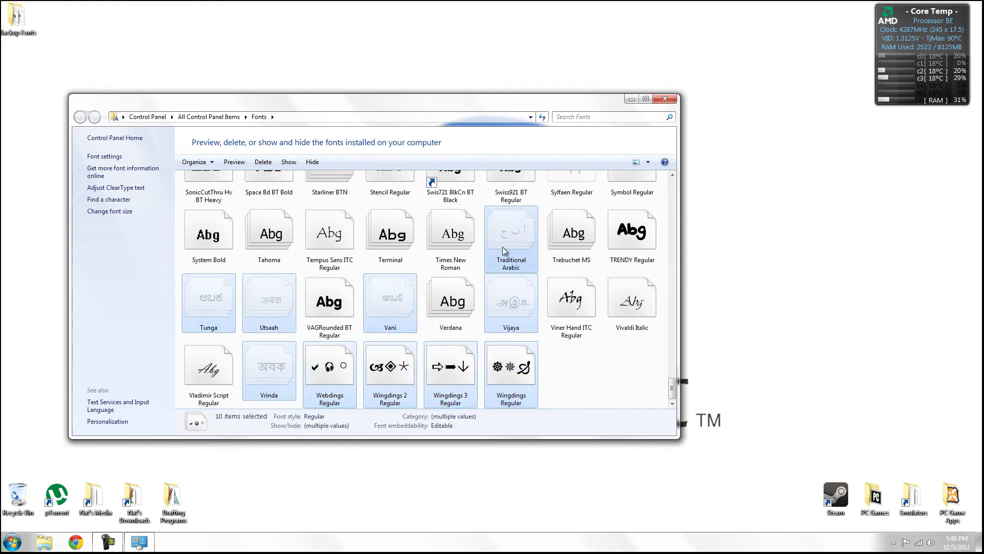
Add the symbol and foreign-script fonts in the preceding rows, back to Sakkal Majalla and Rod Regular, to the selection
scroll(219, 208, up, 2)
ctrl+click(219, 208)
ctrl+click(269, 205)
scroll(269, 205, up, 1)
ctrl+click(330, 269)
ctrl+click(208, 269)
ctrl+click(228, 213)
ctrl+click(390, 200)
scroll(503, 207, up, 2)
ctrl+click(450, 267)
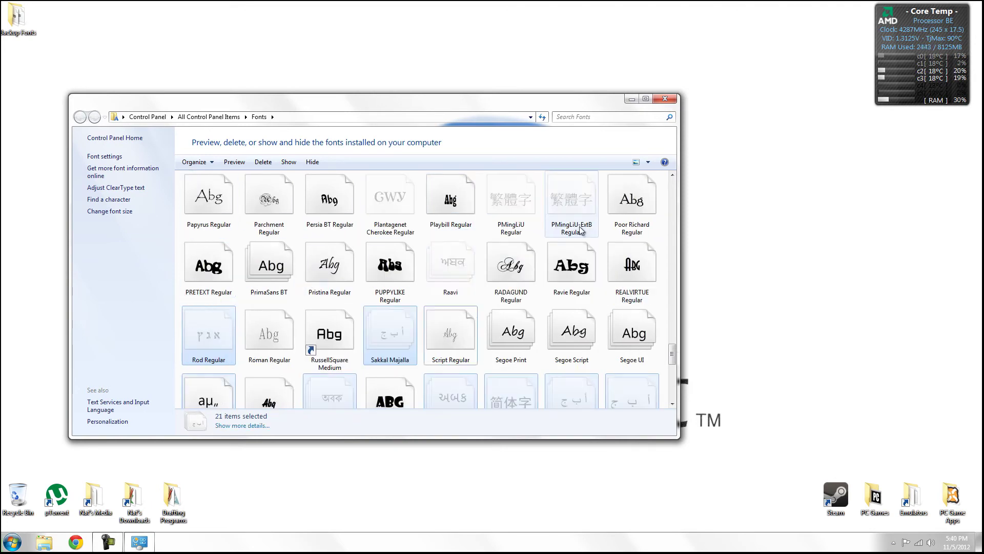
Add PMingLiU, PMingLiU-ExtB, Plantagenet Cherokee, Nyala, NSimSun, Narkisim, MV Boli and MT Extra to the font selection
ctrl+click(511, 199)
ctrl+click(572, 200)
scroll(571, 205, up, 2)
ctrl+click(390, 339)
ctrl+click(390, 266)
ctrl+click(329, 266)
ctrl+click(269, 200)
ctrl+click(208, 200)
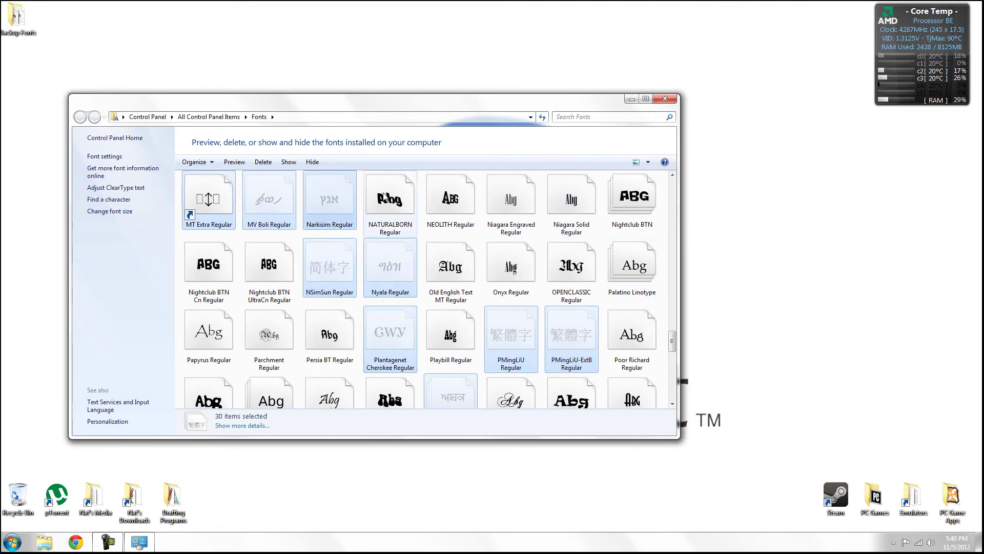
Add the greyed-out foreign-script fonts listed between MT Extra and Estrangelo Edessa, including FreesiaUPC, FrankRuehl, FangSong, Euphemia and EucrosiaUPC, to the selection
scroll(329, 231, up, 2)
ctrl+click(629, 267)
ctrl+click(451, 267)
ctrl+click(327, 275)
scroll(327, 275, up, 2)
ctrl+click(329, 267)
ctrl+click(450, 266)
ctrl+click(511, 205)
scroll(511, 205, up, 3)
scroll(531, 243, down, 1)
scroll(530, 243, up, 2)
ctrl+click(209, 266)
ctrl+click(511, 267)
ctrl+click(390, 200)
ctrl+click(451, 200)
scroll(450, 231, up, 3)
ctrl+click(208, 302)
ctrl+click(390, 302)
scroll(286, 303, up, 1)
ctrl+click(511, 280)
ctrl+click(269, 199)
ctrl+click(329, 199)
scroll(329, 200, up, 2)
ctrl+click(330, 267)
ctrl+click(270, 200)
ctrl+click(453, 202)
scroll(454, 198, up, 2)
ctrl+click(391, 267)
ctrl+click(330, 267)
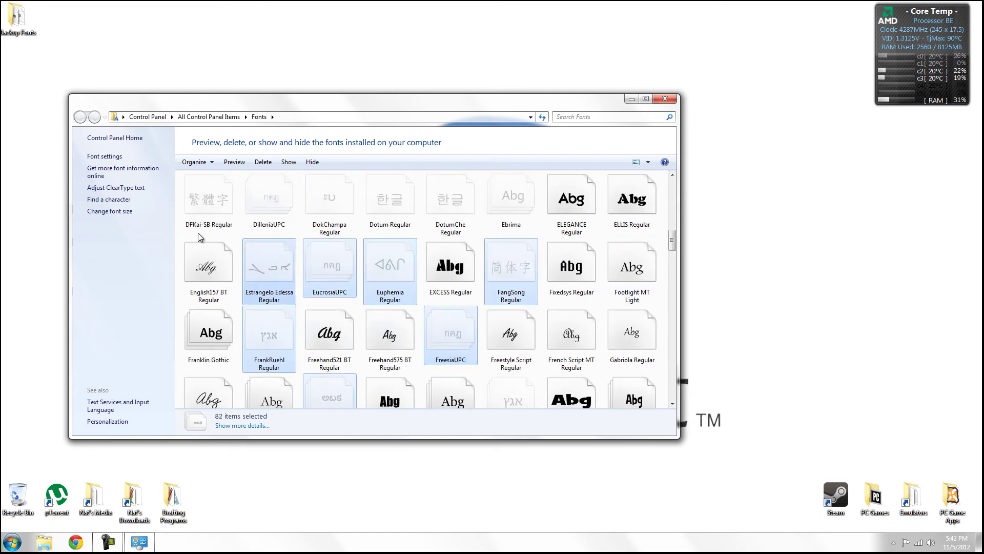
Add the greyed-out foreign-script fonts from Ebrima back to BrowalliaUPC and Browallia New to the selection
scroll(272, 269, up, 2)
ctrl+click(329, 331)
ctrl+click(559, 266)
ctrl+click(330, 267)
scroll(330, 266, up, 2)
scroll(519, 210, up, 2)
ctrl+click(632, 266)
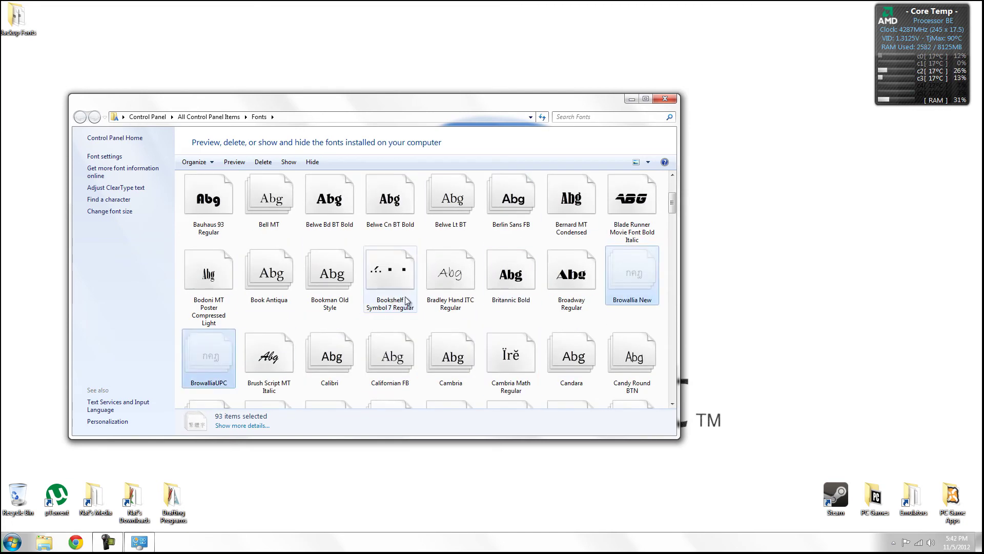
Add Bookshelf Symbol 7, BatangChe, Batang, Arial Unicode MS, Arabic Typesetting and the remaining greyed-out fonts back to Aharoni Bold to the selection
ctrl+click(390, 266)
scroll(390, 267, up, 2)
ctrl+click(571, 271)
ctrl+click(511, 271)
ctrl+click(330, 272)
ctrl+click(208, 271)
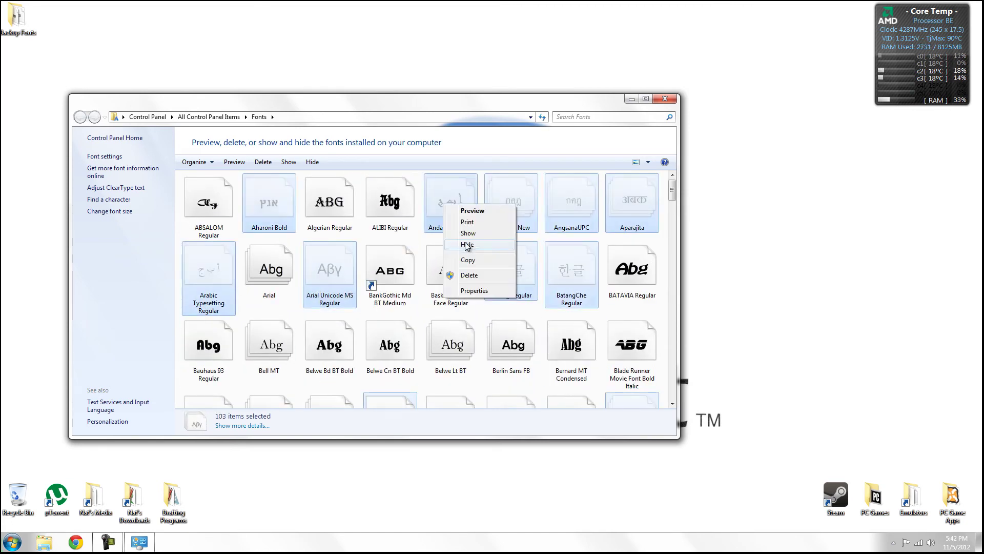
Delete the selected fonts, agreeing to remove entire font collections from the computer
key(Delete)
click(566, 278)
click(467, 257)
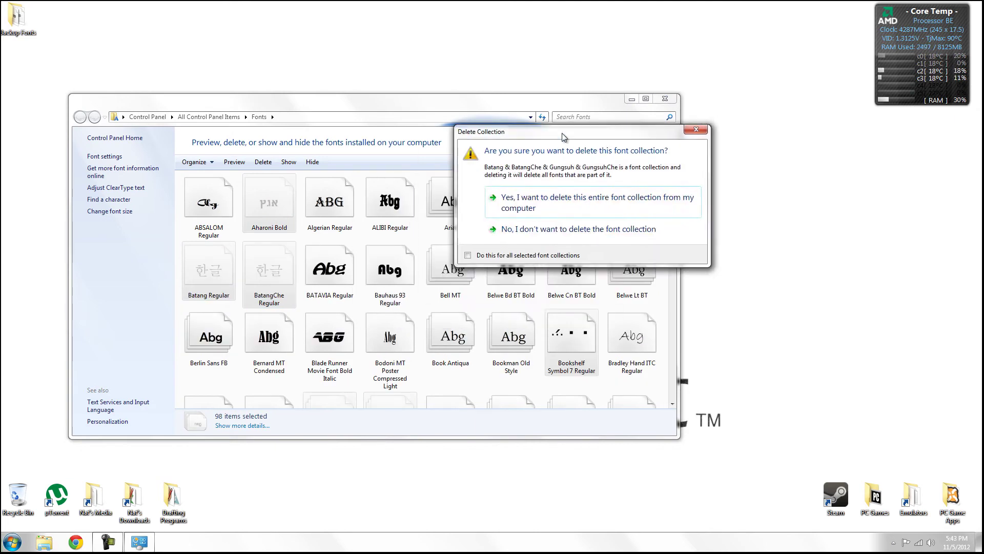
click(533, 196)
click(551, 279)
click(476, 278)
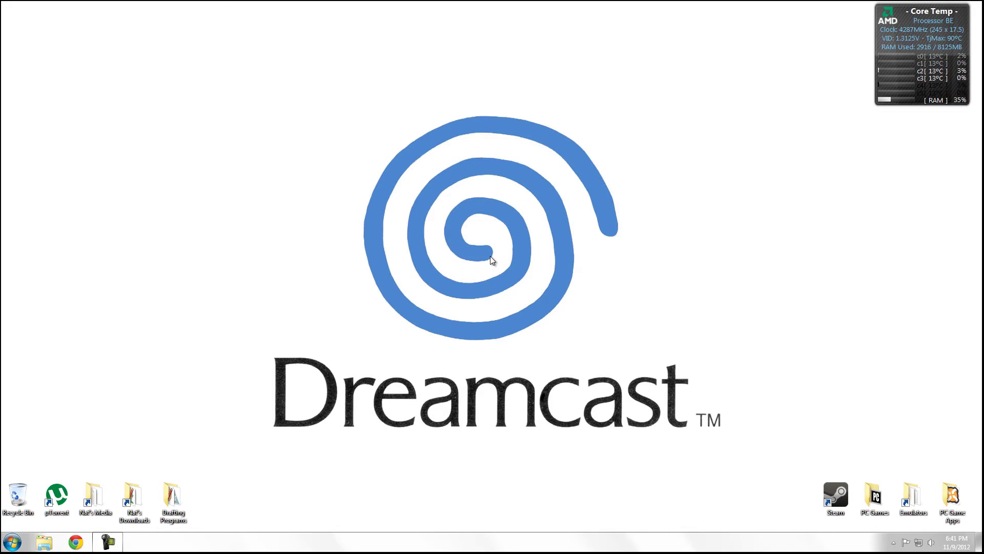
Open a command prompt as administrator and run ipconfig to read the network configuration
click(10, 543)
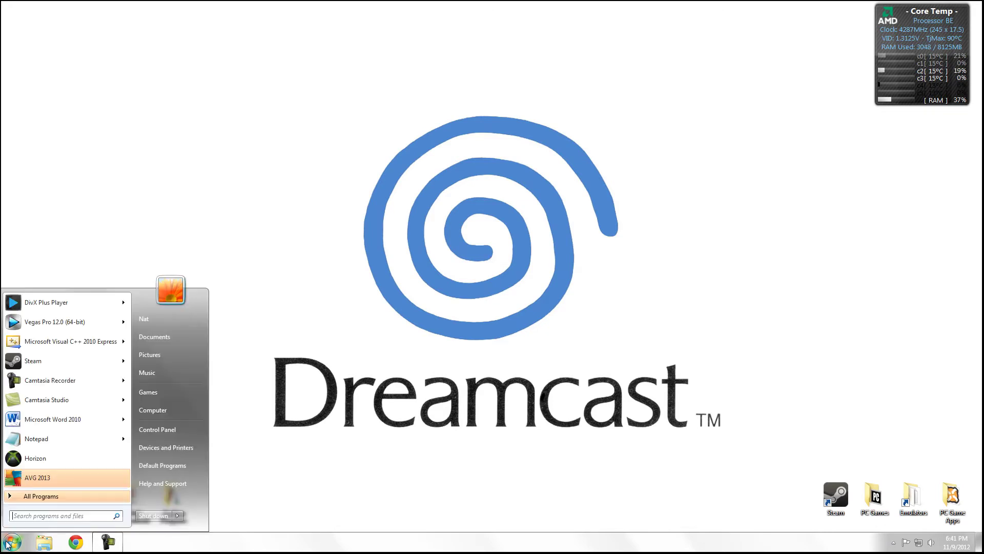
text(cmd)
key(ctrl+shift+Return)
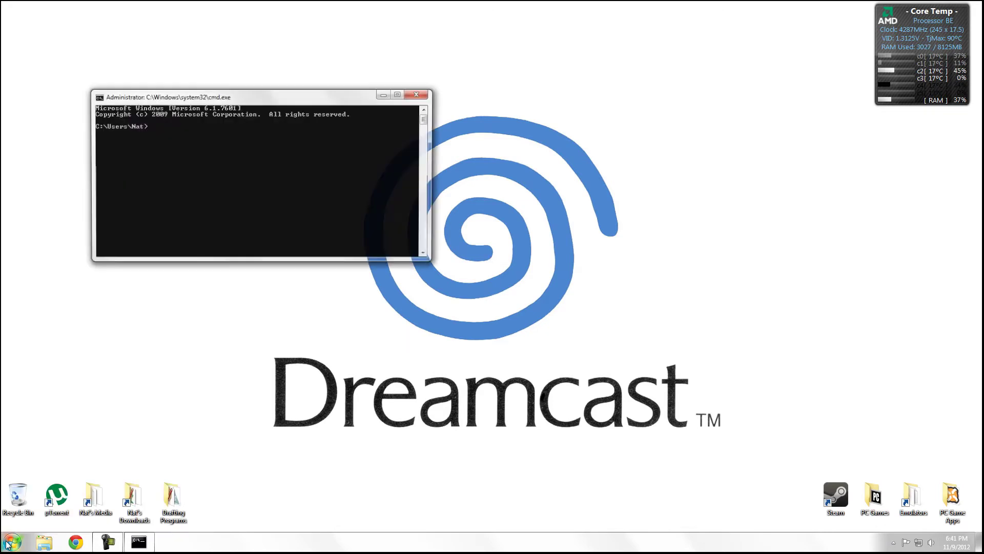
text(ipconfig)
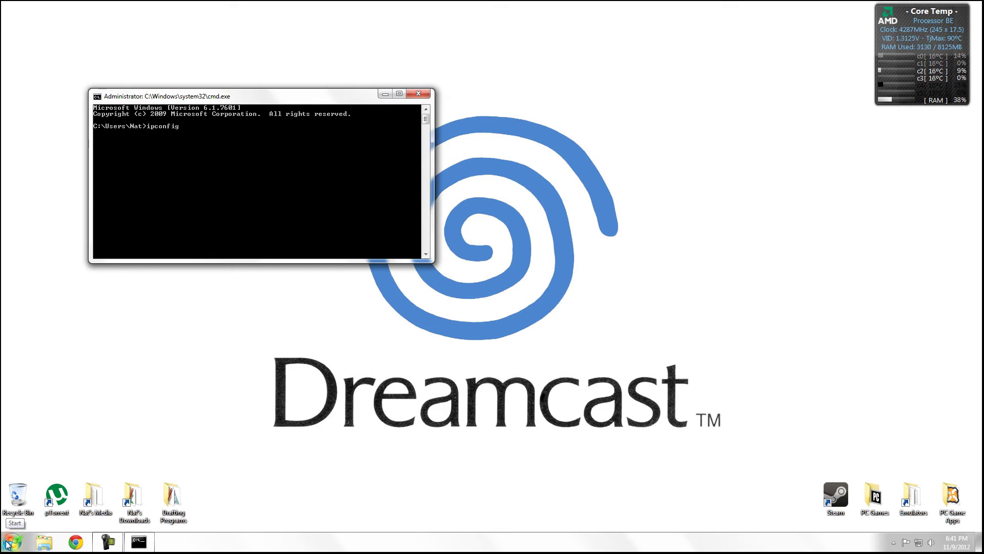
key(Return)
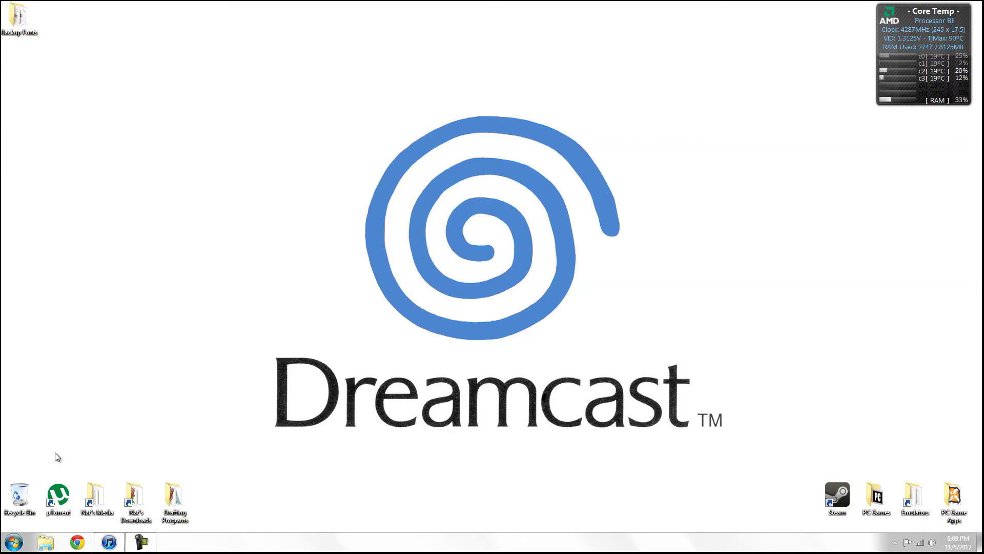
Search the computer for "network" and open the Network and Sharing Center
click(12, 541)
text(netwo)
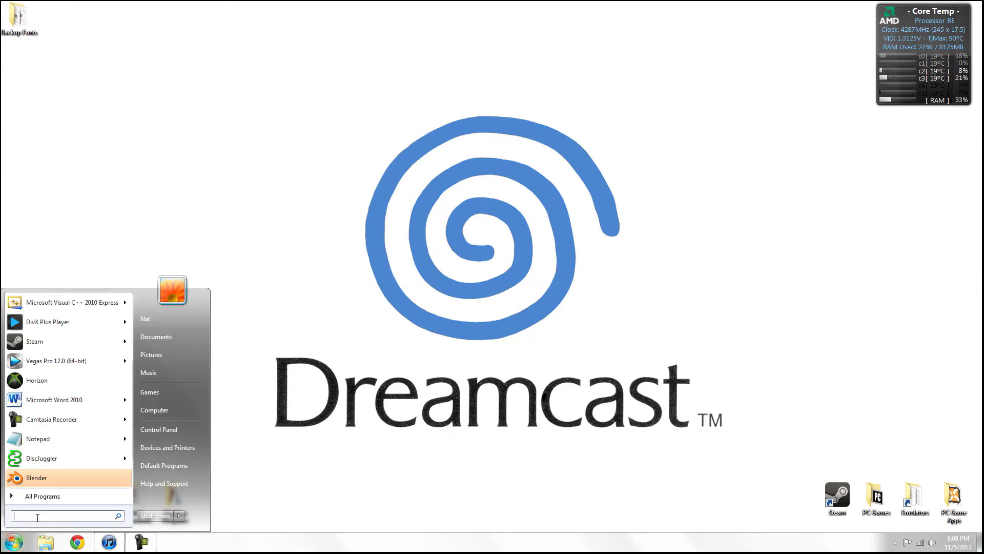
text(rk)
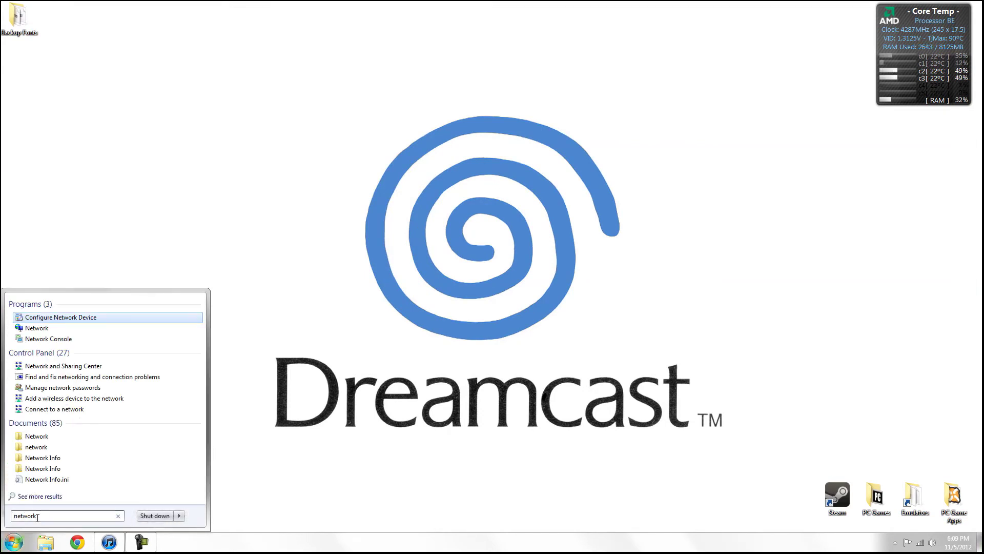
key(Down)
key(Down)
key(Down)
key(Down)
key(Return)
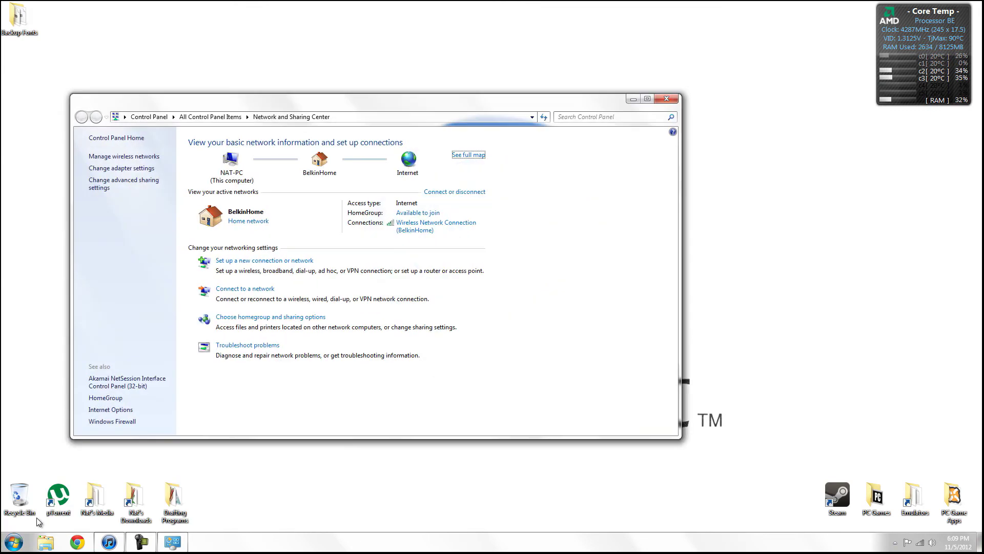
Open the Wireless Network Connection's Internet Protocol Version 4 properties and switch to manually specified IP and DNS addresses
click(121, 169)
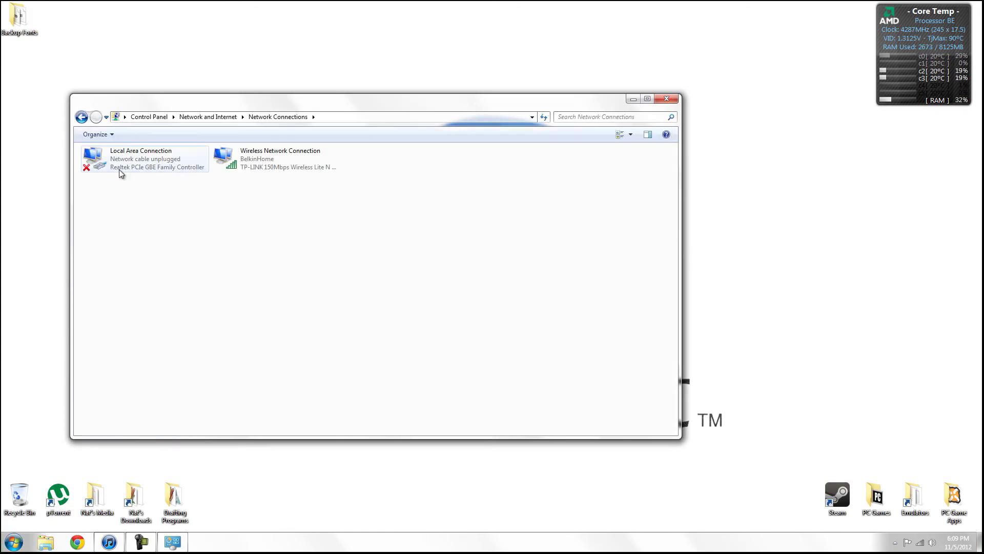
right_click(266, 162)
click(292, 269)
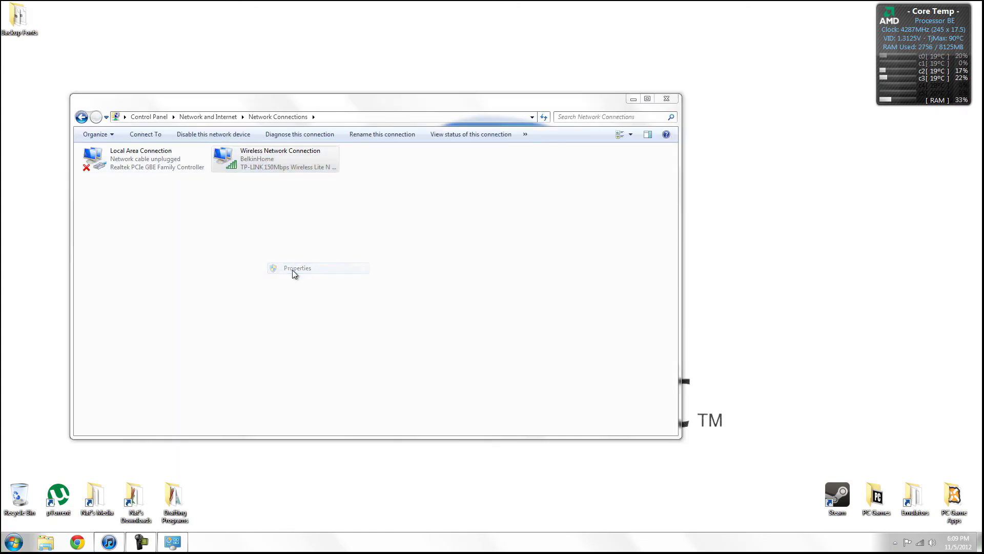
double_click(139, 260)
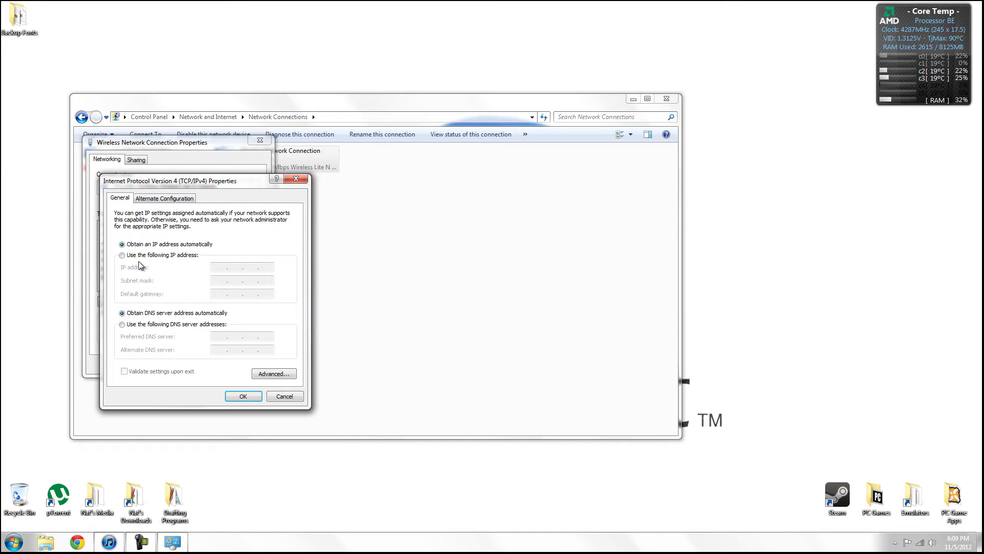
click(123, 255)
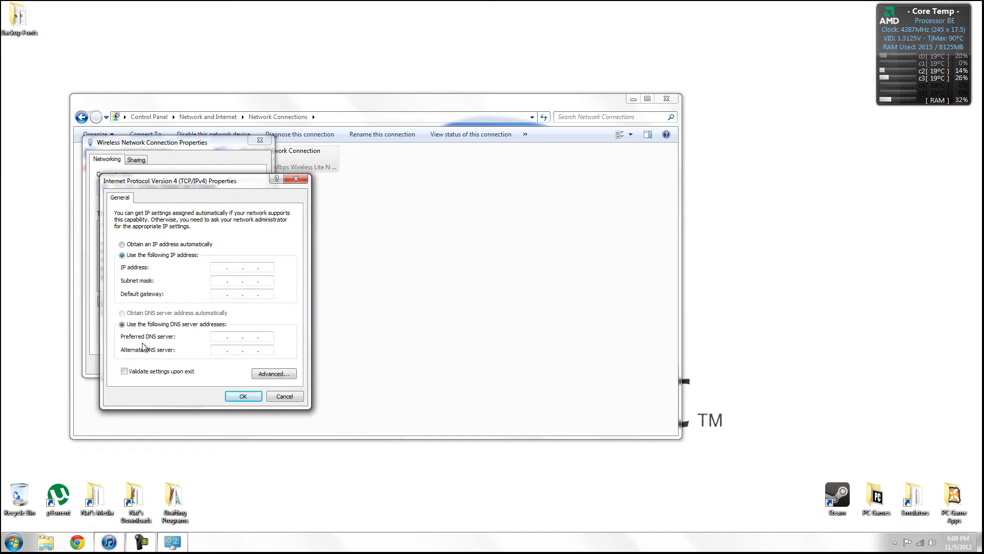
Switch to Chrome, open the router setup page at 192.168.2.1 and view its DHCP Client List
click(72, 543)
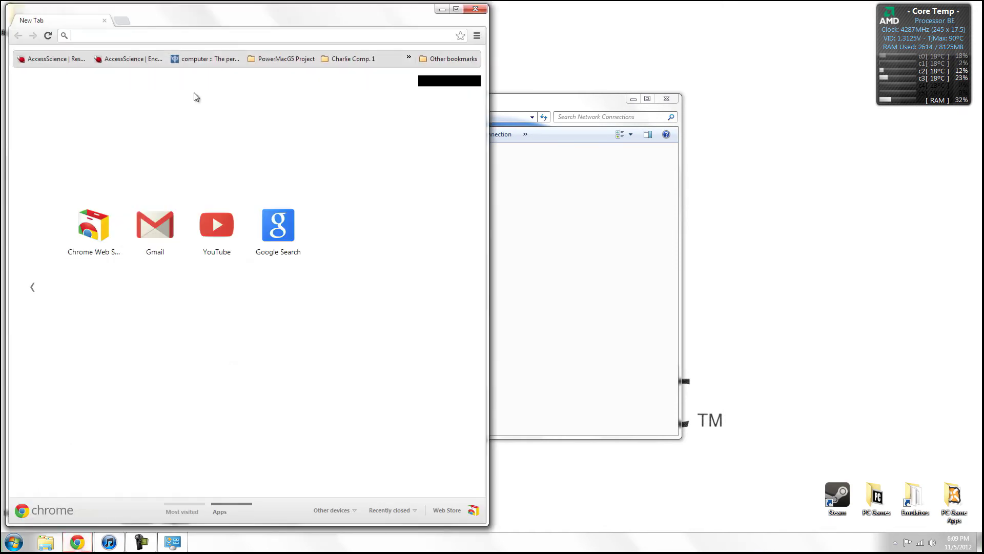
text(192.1)
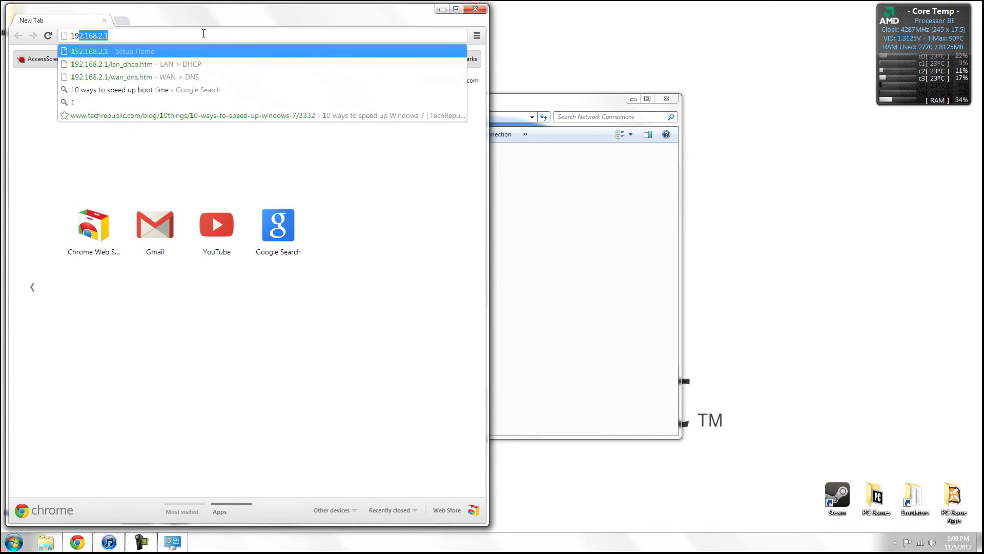
text(68.2.1)
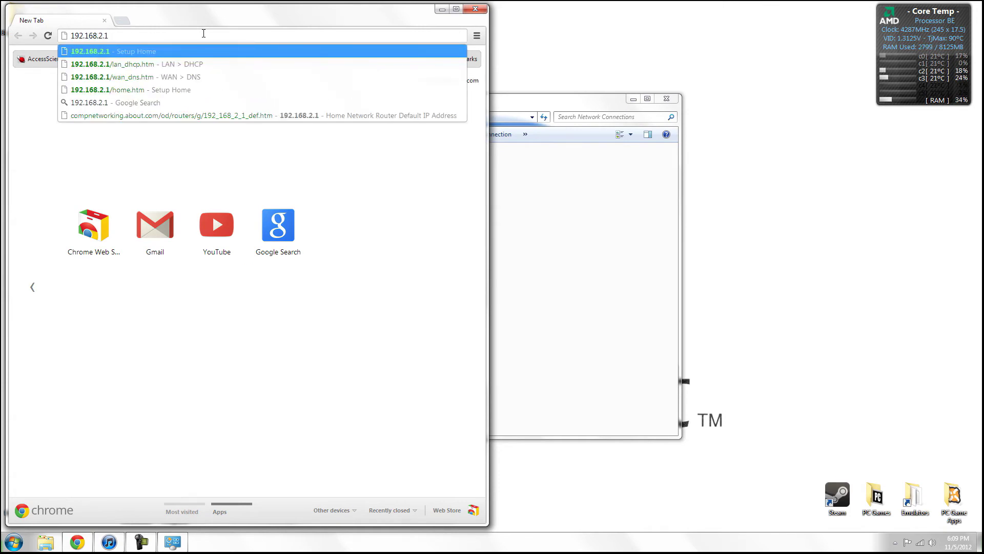
key(Return)
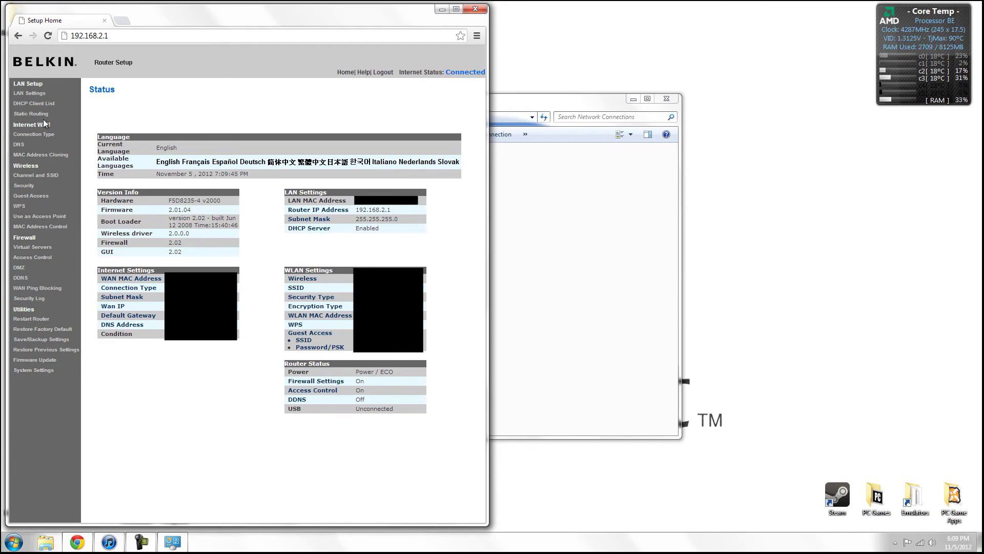
click(41, 104)
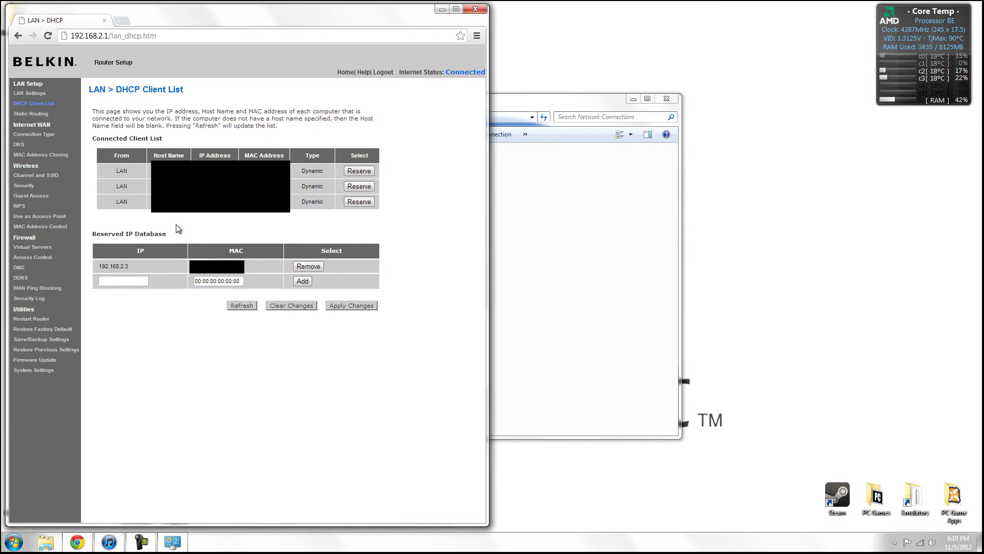
Set the connection's IP address to 192.168.2.4, subnet mask to 255.255.255.0 and default gateway to 192.168.2.1 in the IPv4 properties
click(172, 542)
click(221, 267)
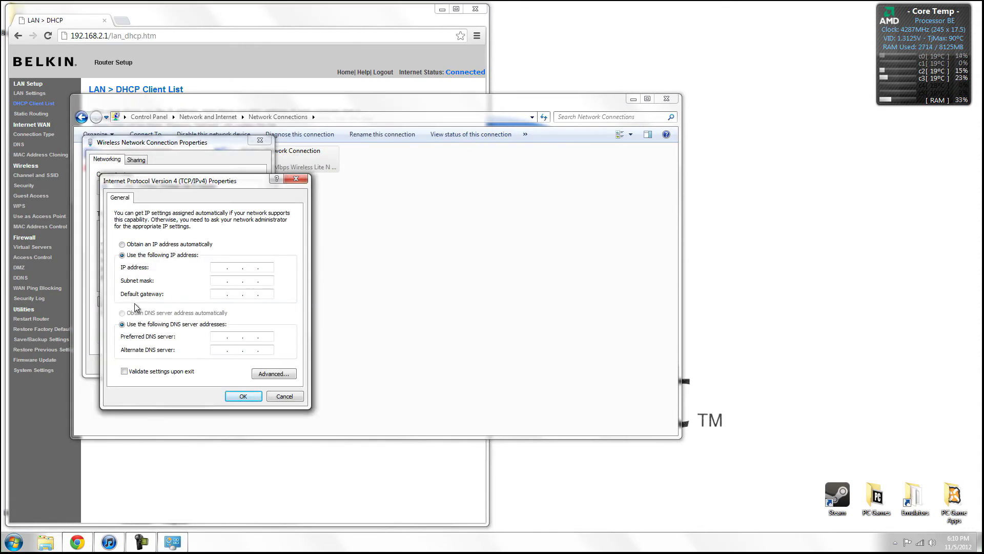
text(192.168.2.4)
key(Tab)
key(Tab)
text(192 . 168 . 2)
key(Tab)
key(Tab)
Look up the primary and secondary DNS addresses on the router's DNS page and return to the IPv4 properties
click(77, 541)
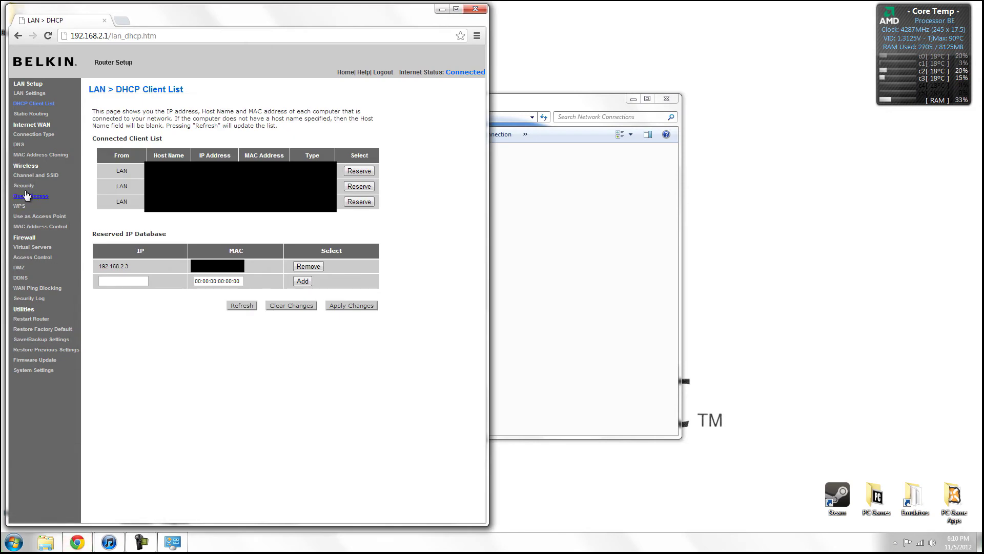
click(29, 146)
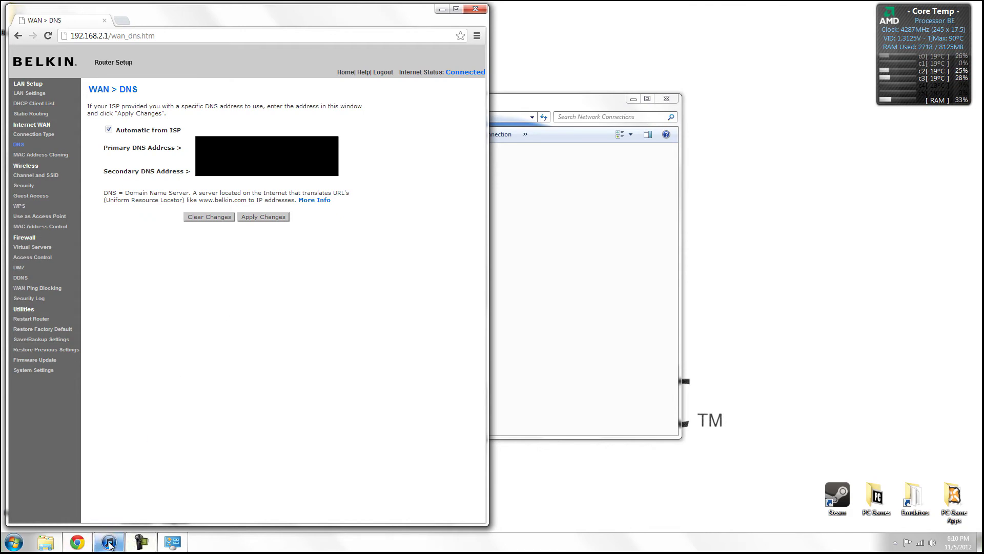
mouse_move(110, 543)
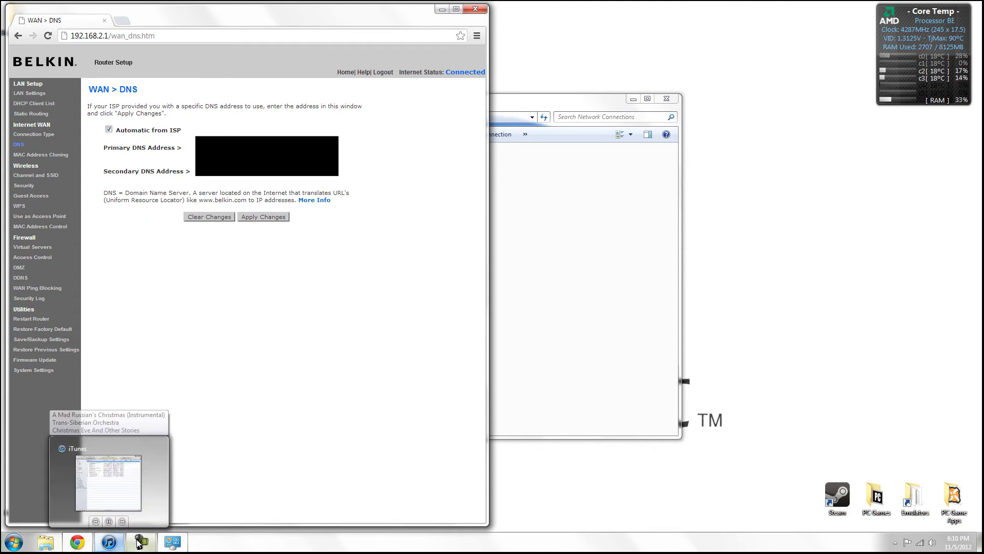
click(170, 542)
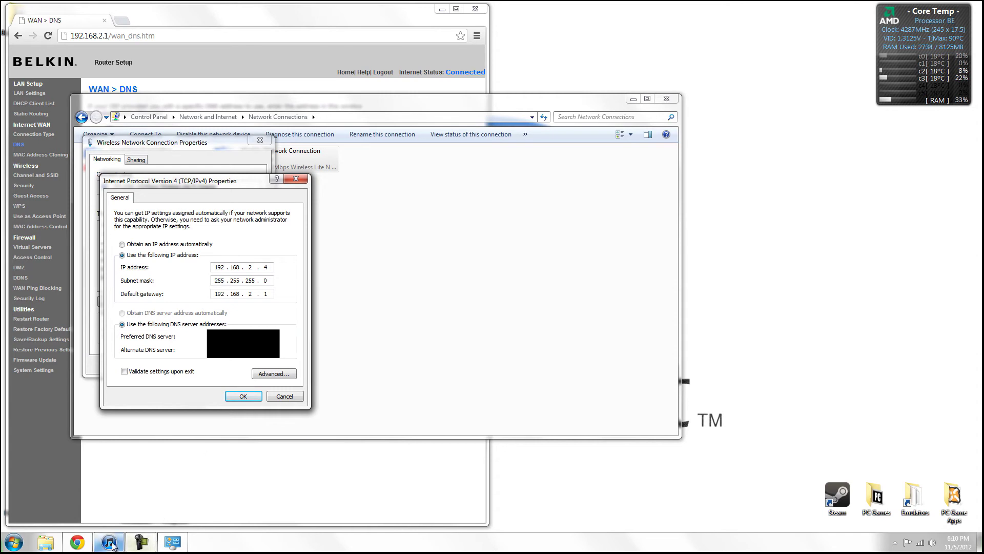
Recheck the primary and secondary DNS addresses on the router's DNS page and return to the IPv4 properties
click(77, 543)
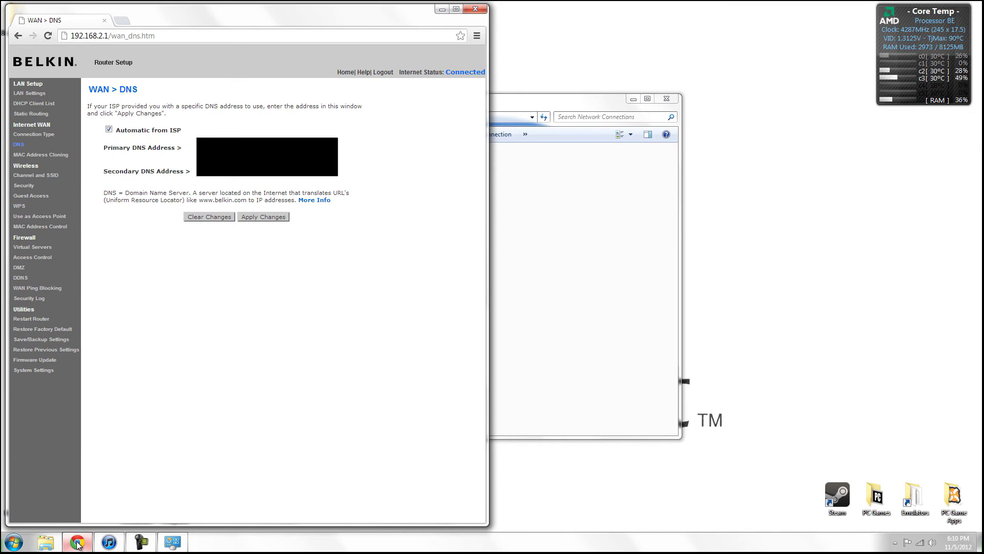
click(172, 542)
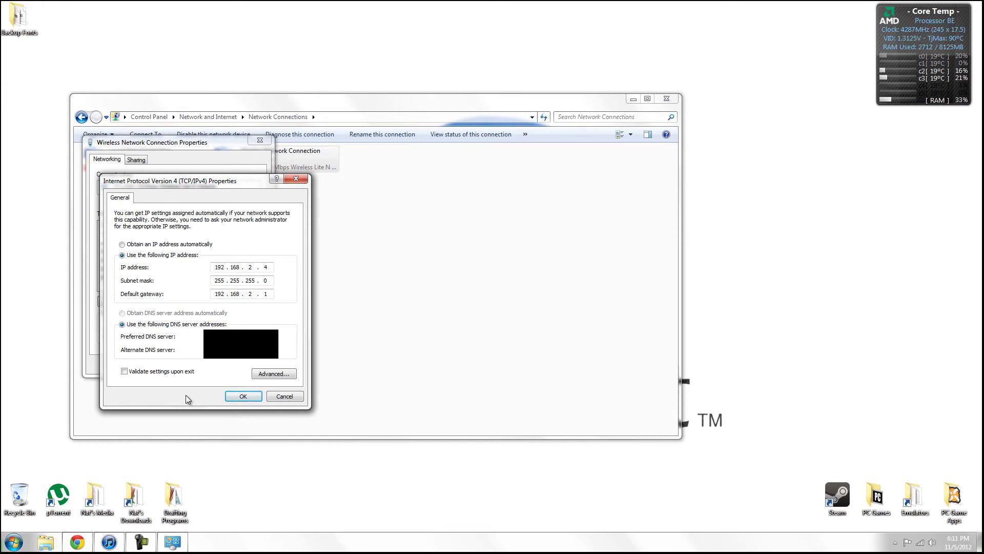
click(78, 544)
click(78, 543)
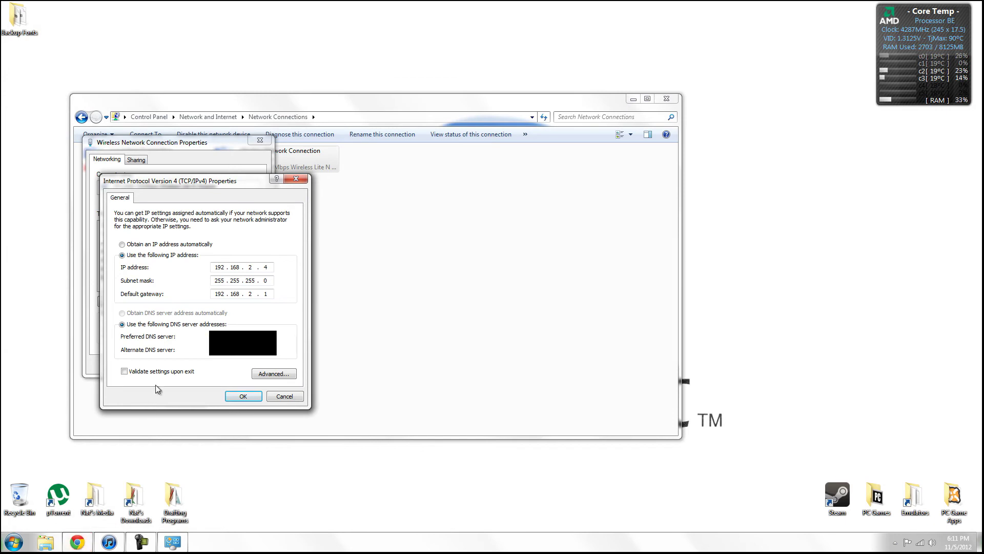
Turn on validation of the settings upon exit and accept the IPv4 and wireless connection properties
click(125, 371)
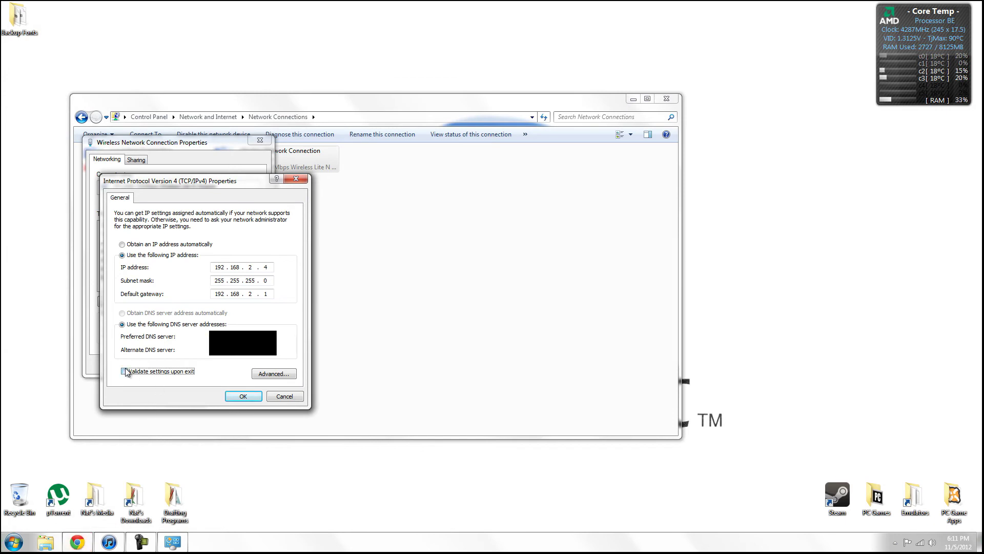
click(238, 393)
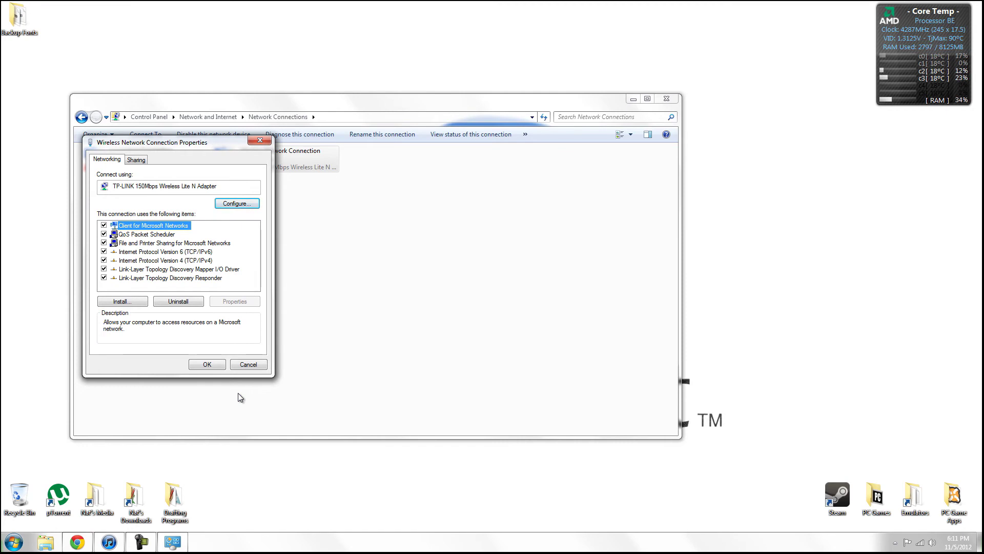
click(220, 365)
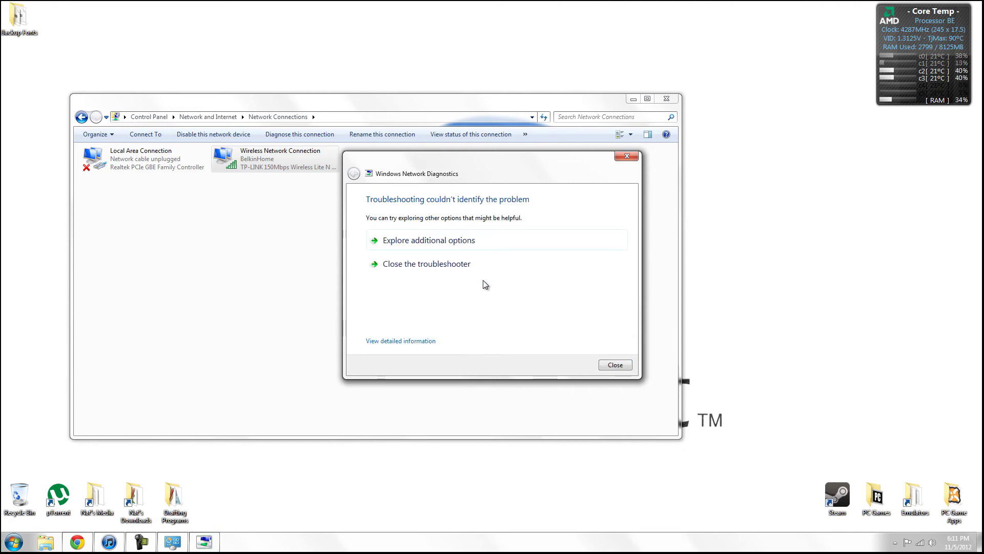
View the detailed troubleshooting report in Windows Network Diagnostics and close the troubleshooter
click(405, 340)
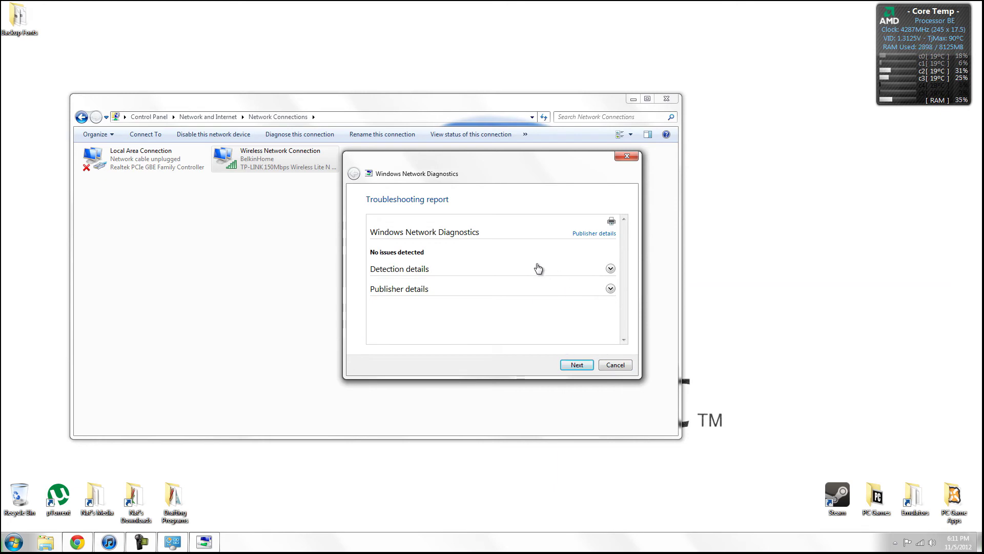
key(ctrl+a)
shift+click(438, 259)
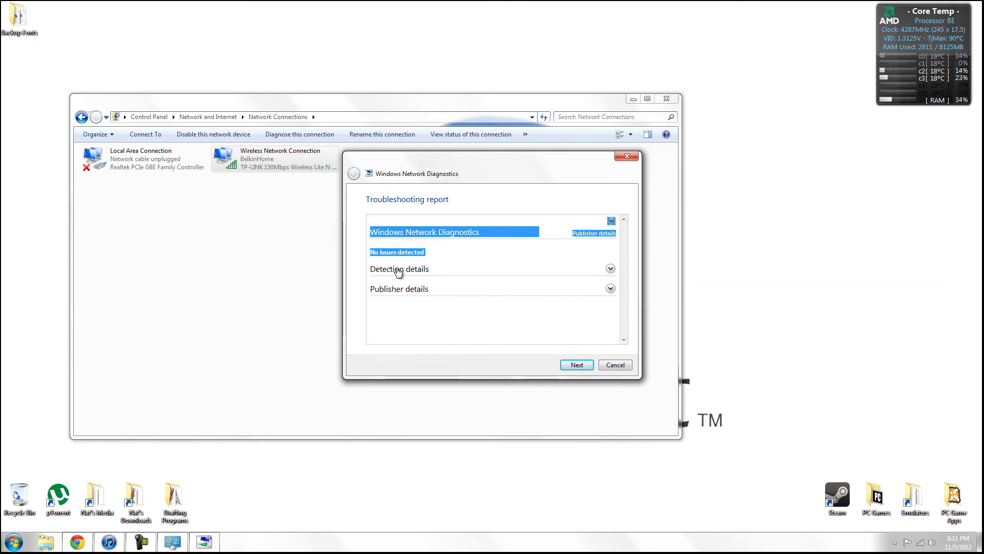
click(462, 254)
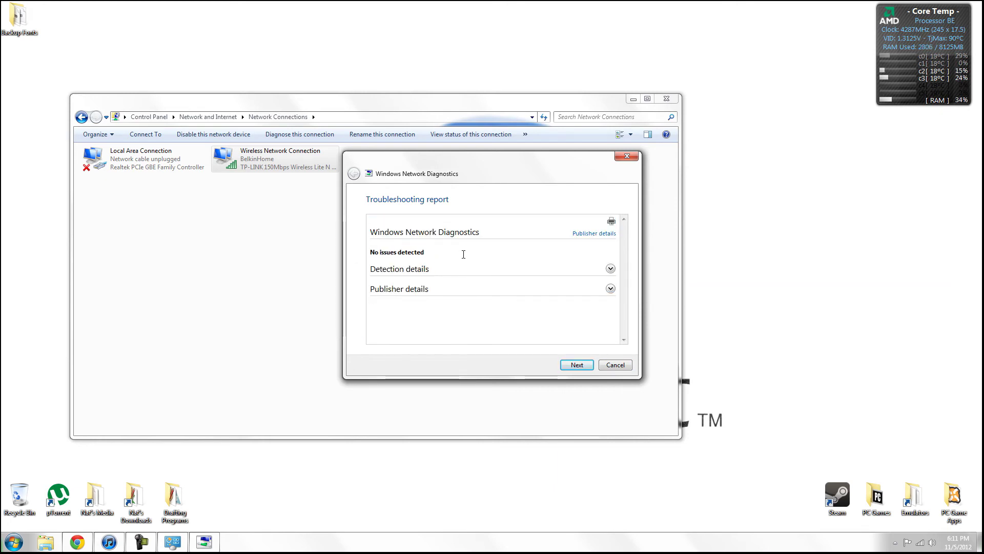
click(573, 363)
click(612, 365)
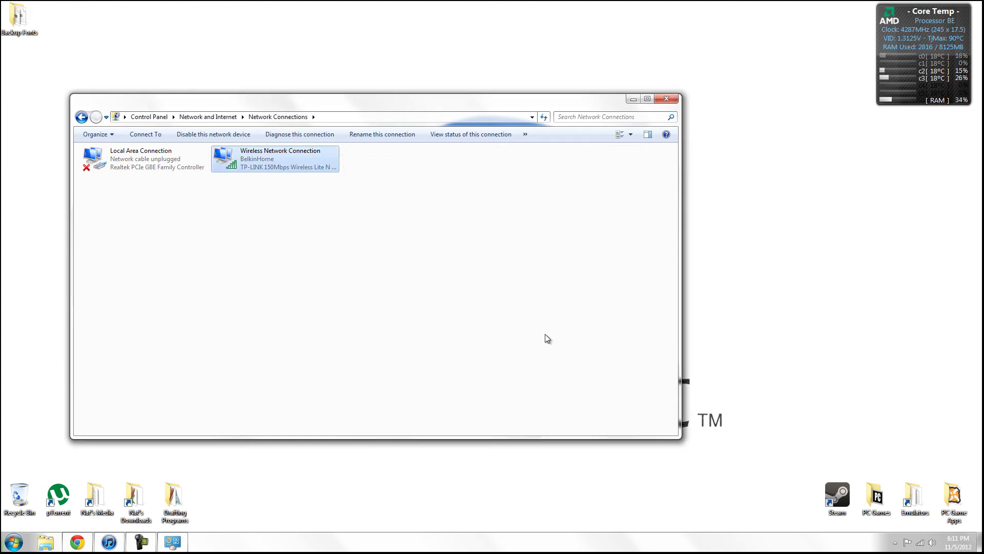
Close the Network Connections window and the Chrome window with the router page
click(662, 100)
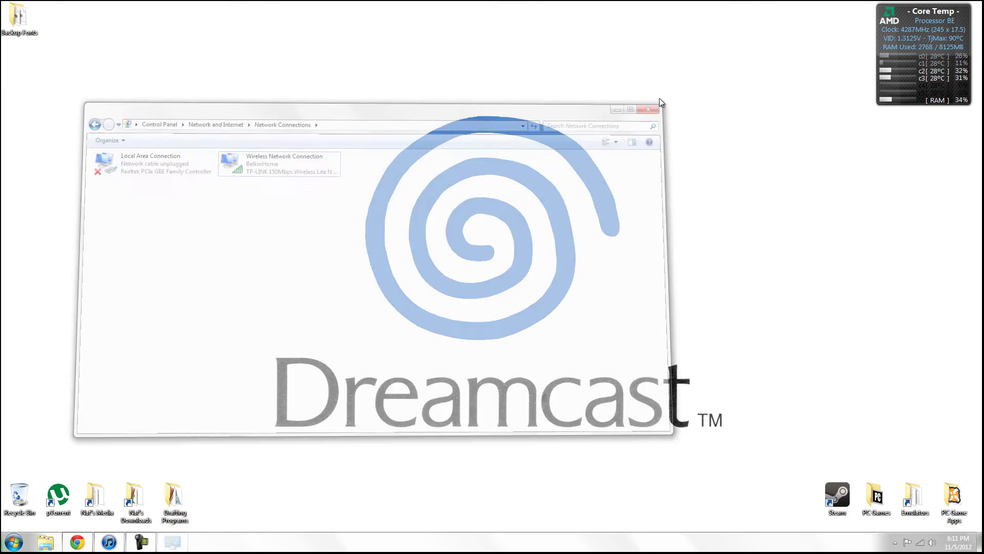
right_click(77, 542)
click(66, 514)
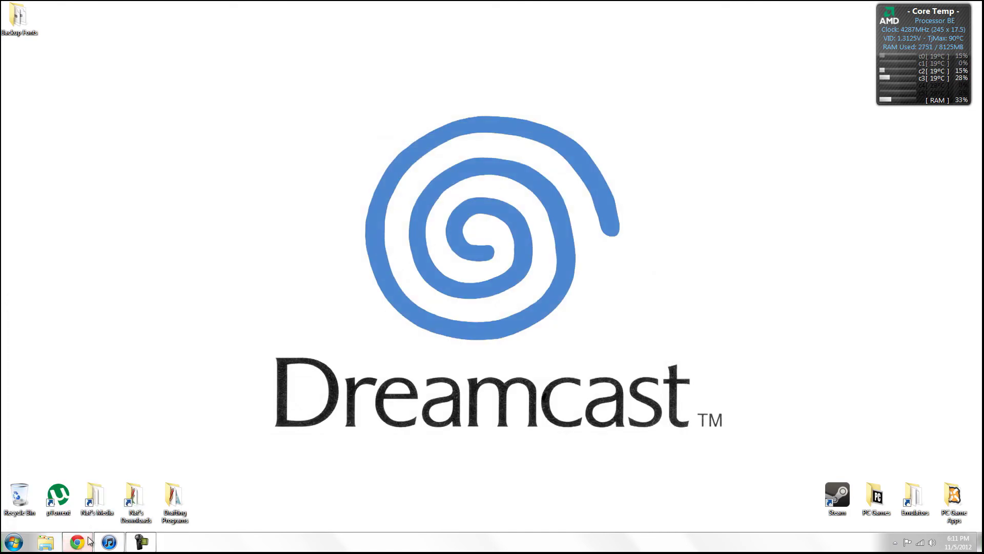
Load ign.com in a new Chrome window to test the connection, and close the browser
click(77, 542)
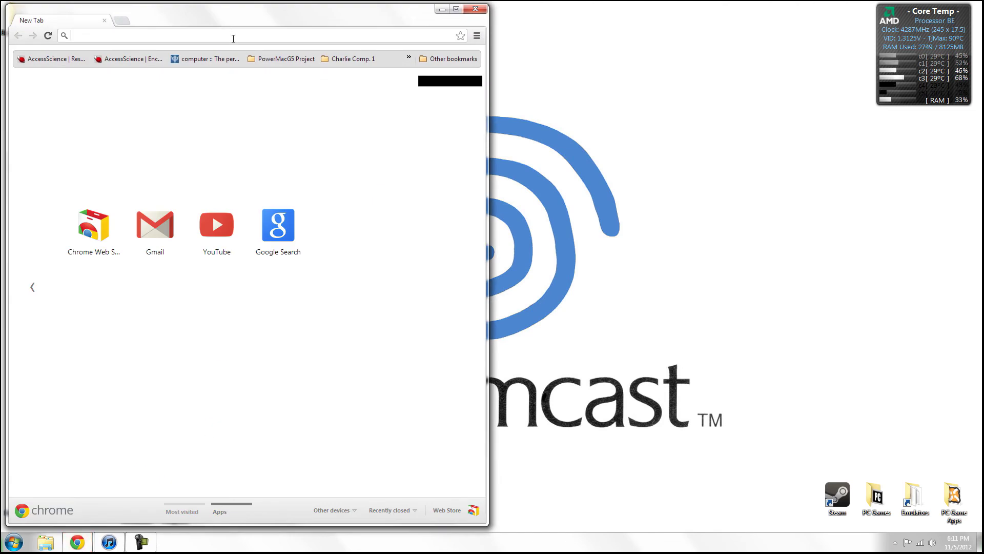
text(ign.com)
key(Return)
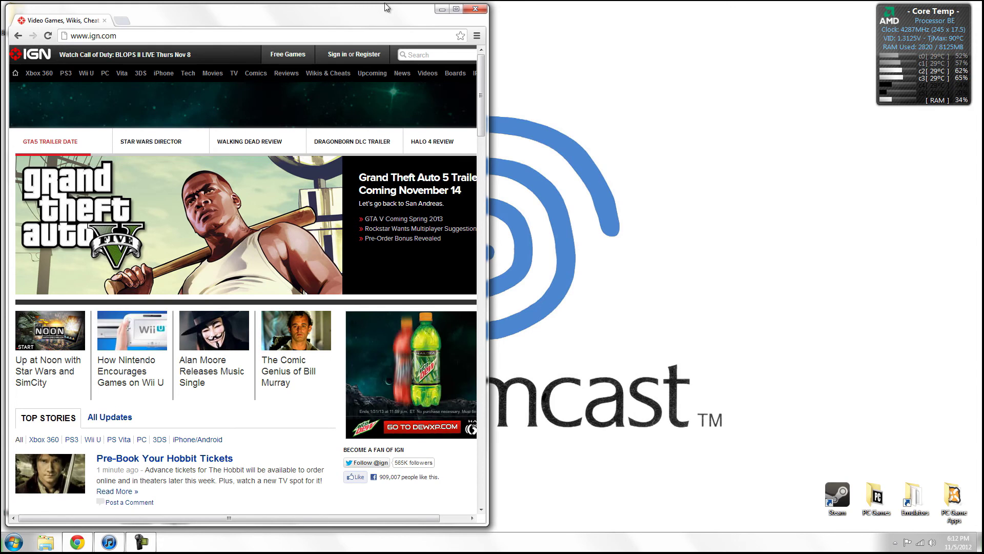
click(473, 10)
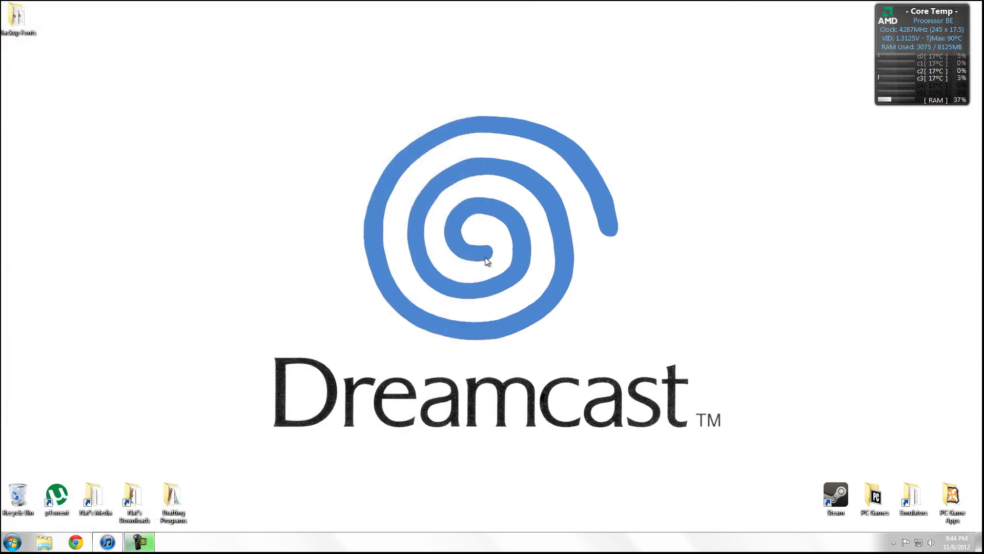
Open Device Manager by running devmgmt.msc
click(15, 544)
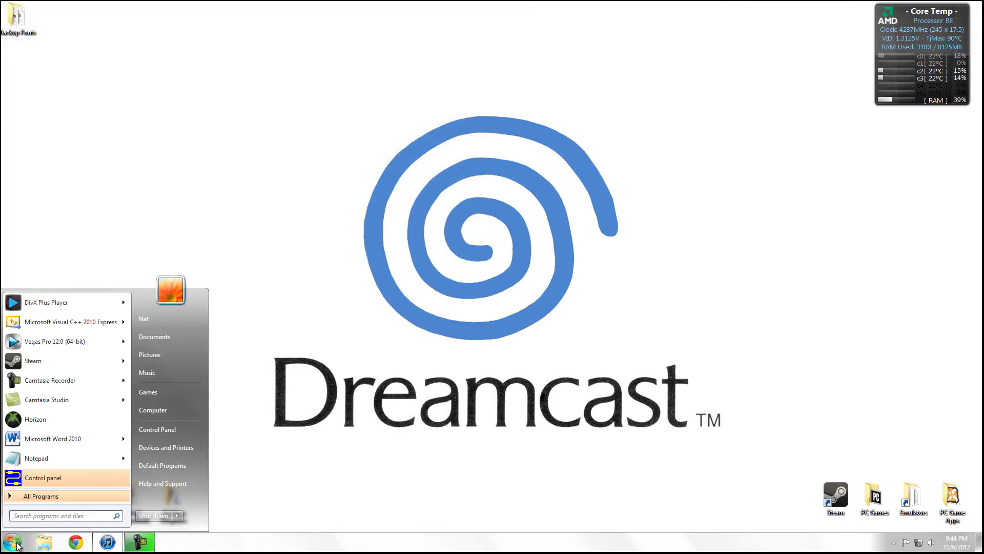
text(devmgmt.msc)
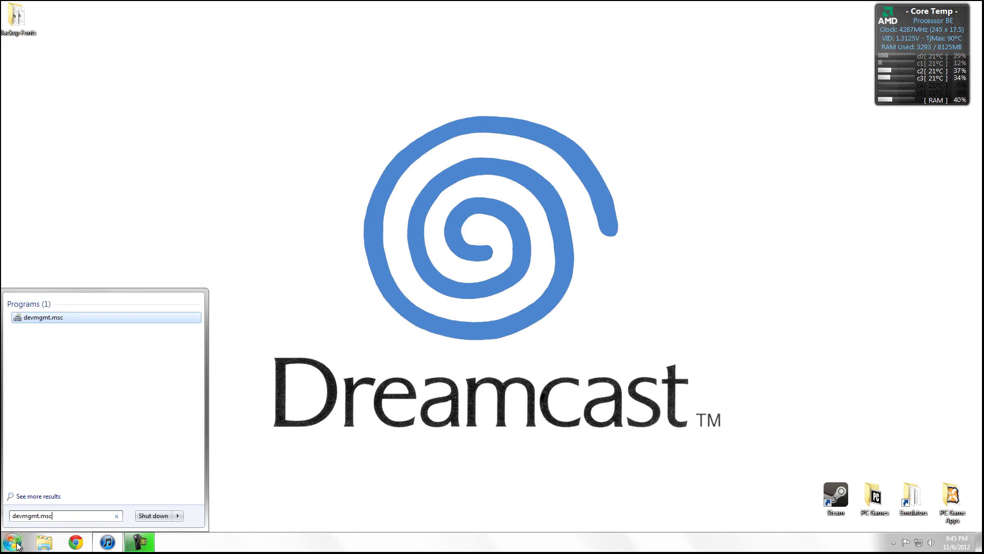
key(Return)
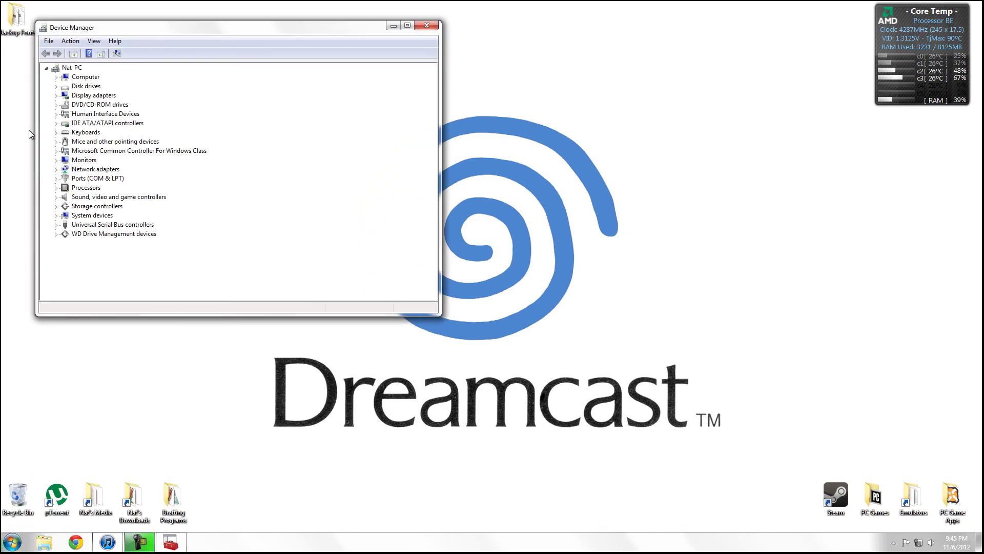
Enable write caching in the policies of the AMD 2+0 Stripe/RAID0 SCSI Disk Device and collapse the disk drives category
click(57, 86)
click(87, 96)
right_click(88, 94)
click(121, 142)
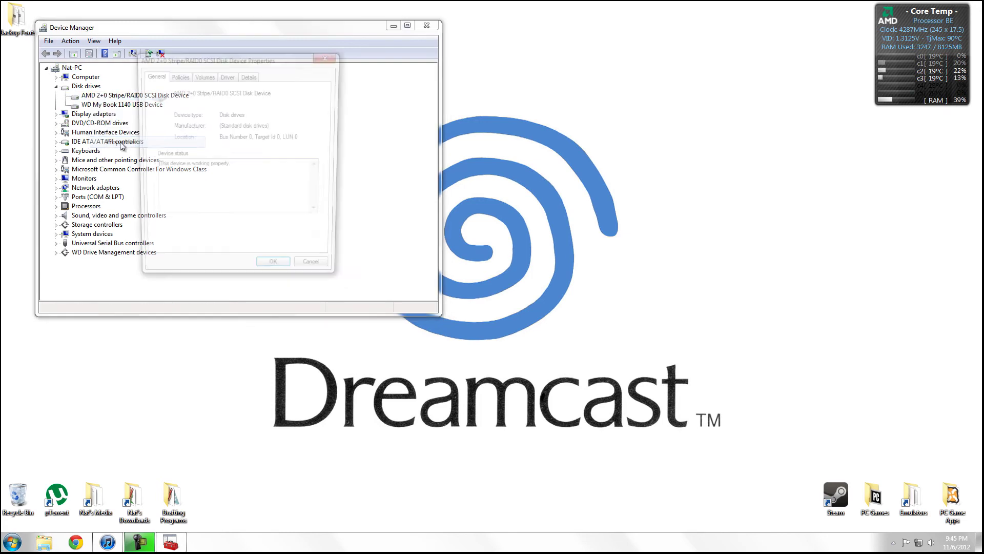
click(177, 75)
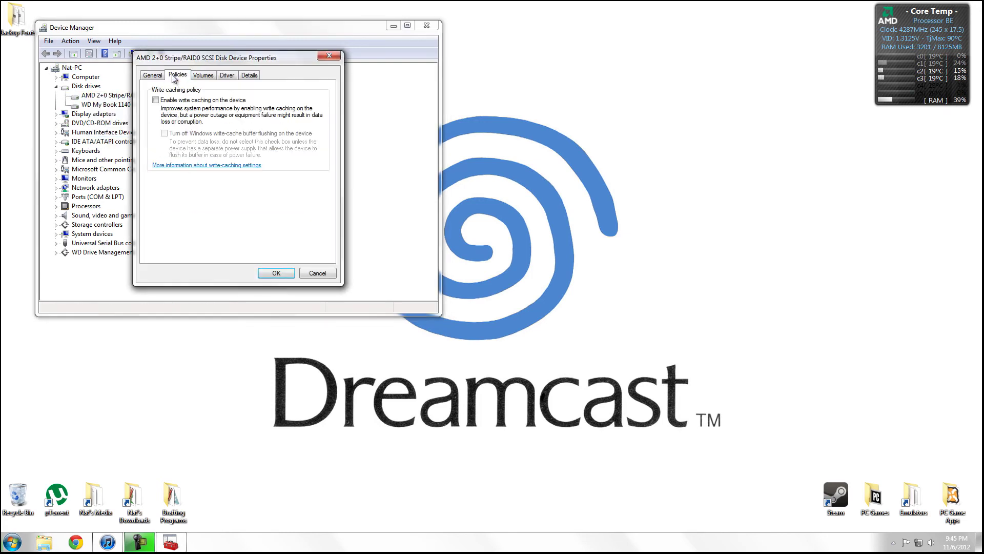
click(162, 101)
click(271, 275)
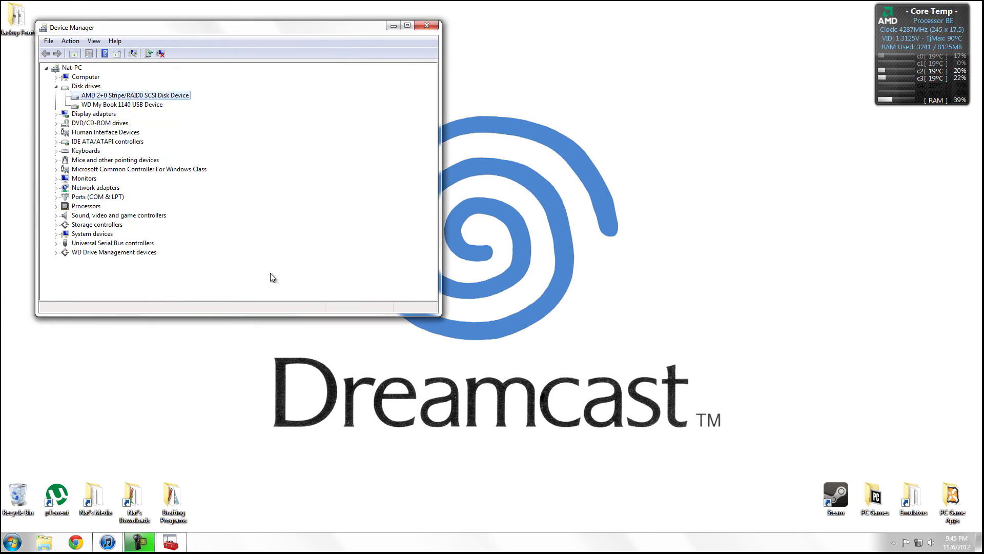
click(57, 86)
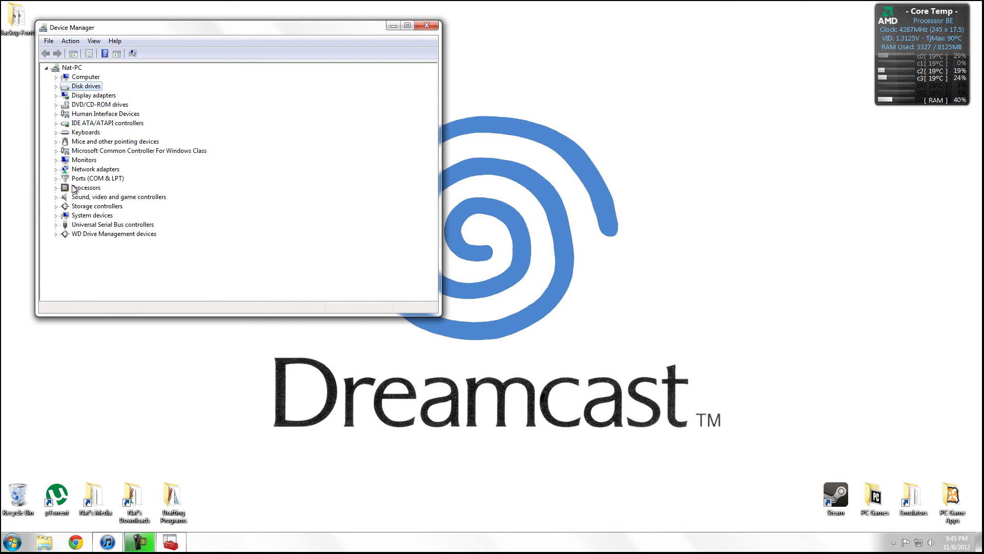
Uninstall the Virtual Audio Cable device from the sound, video and game controllers and close Device Manager
click(57, 197)
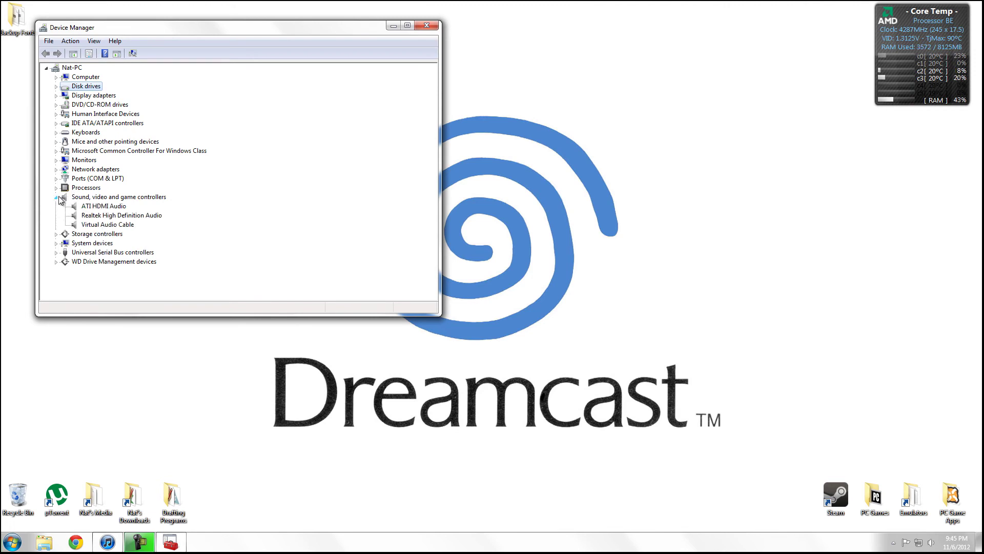
right_click(98, 227)
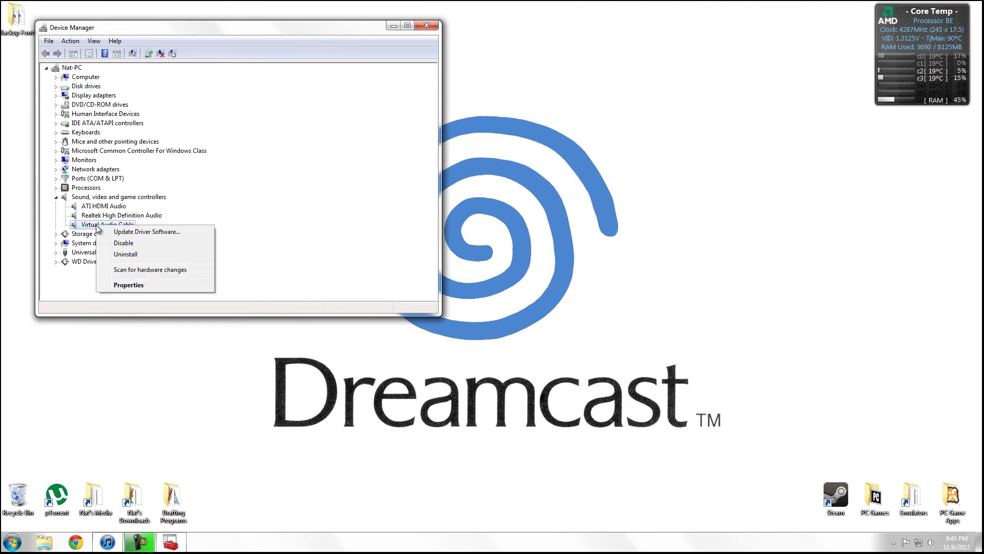
click(127, 254)
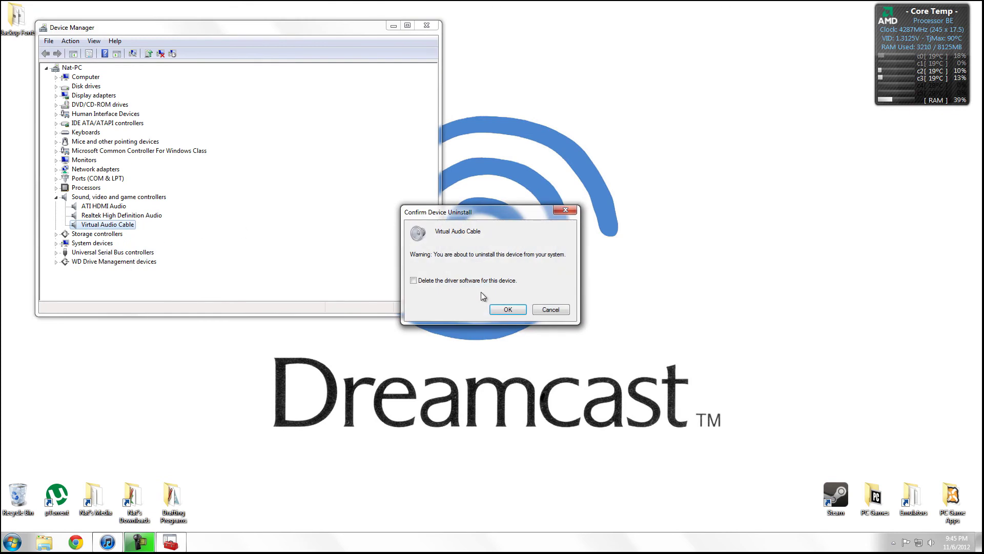
click(507, 309)
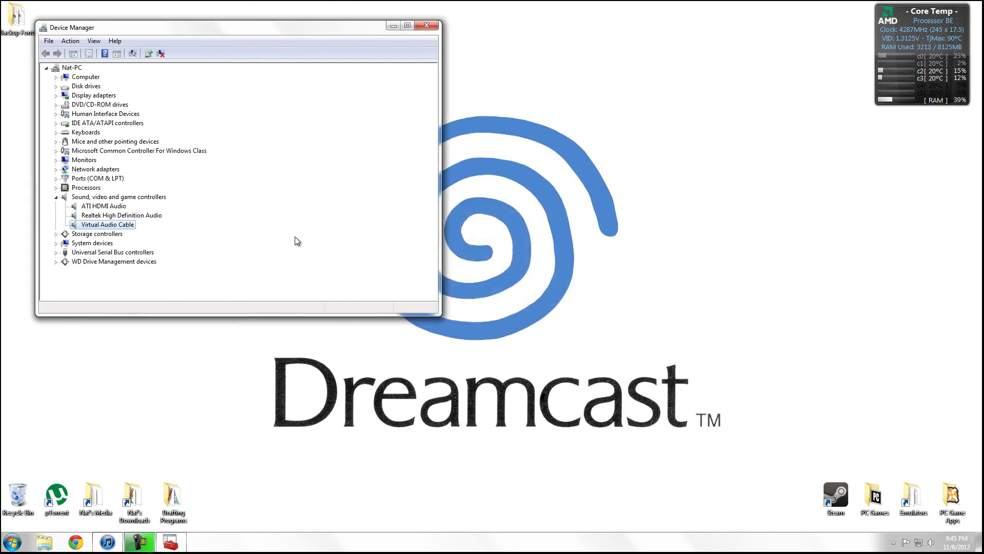
click(57, 197)
click(425, 25)
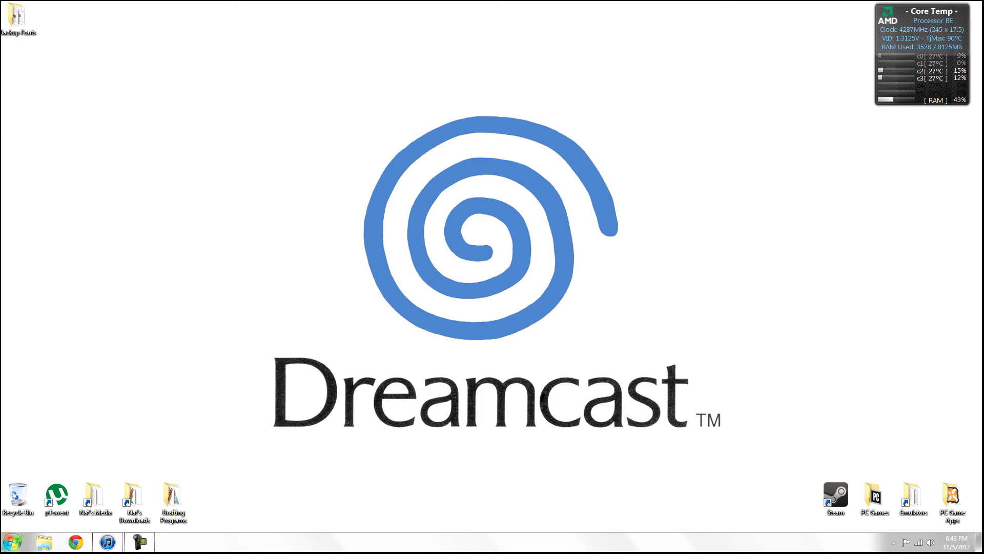
Search for "programs", open Programs and Features and maximize its window
click(12, 543)
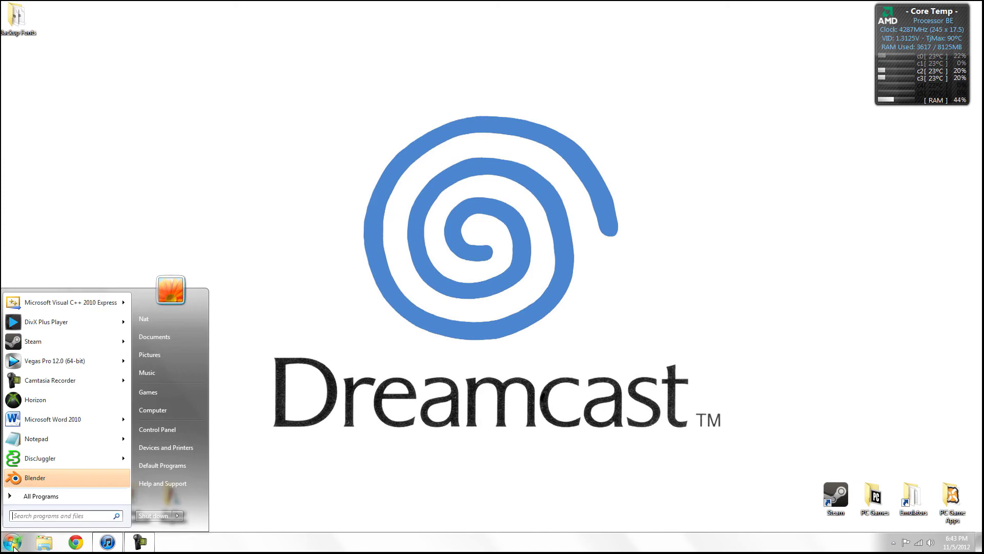
text(program)
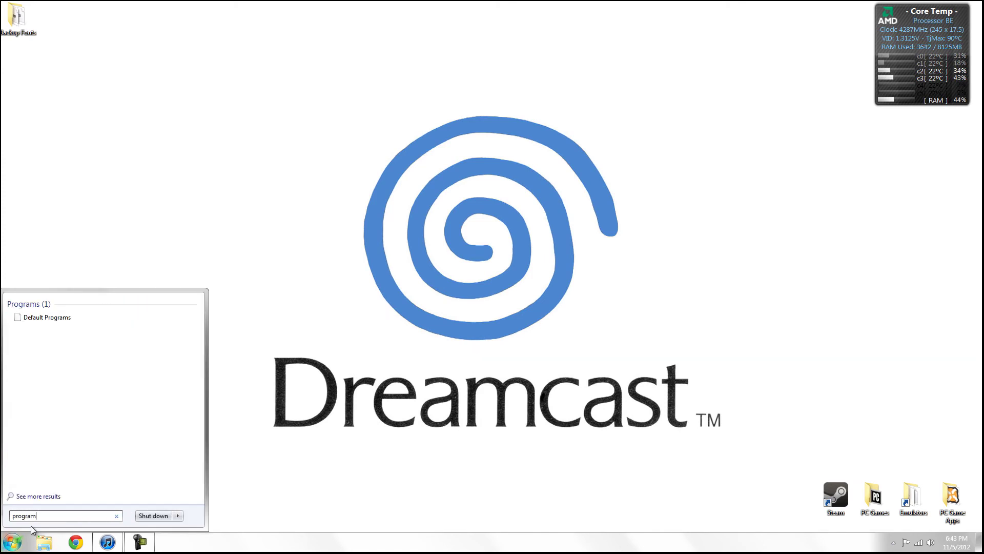
text(s)
key(Down)
key(Down)
key(Return)
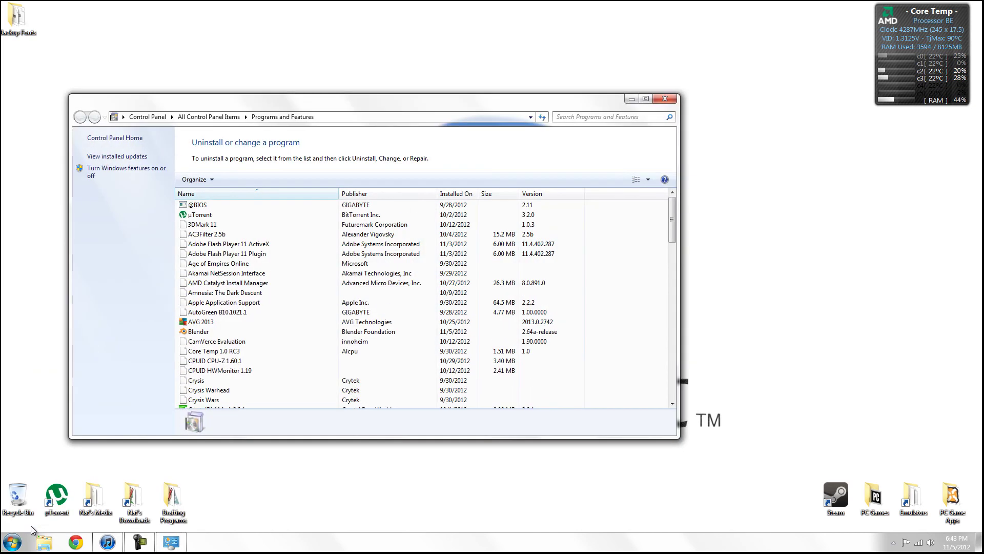
click(645, 99)
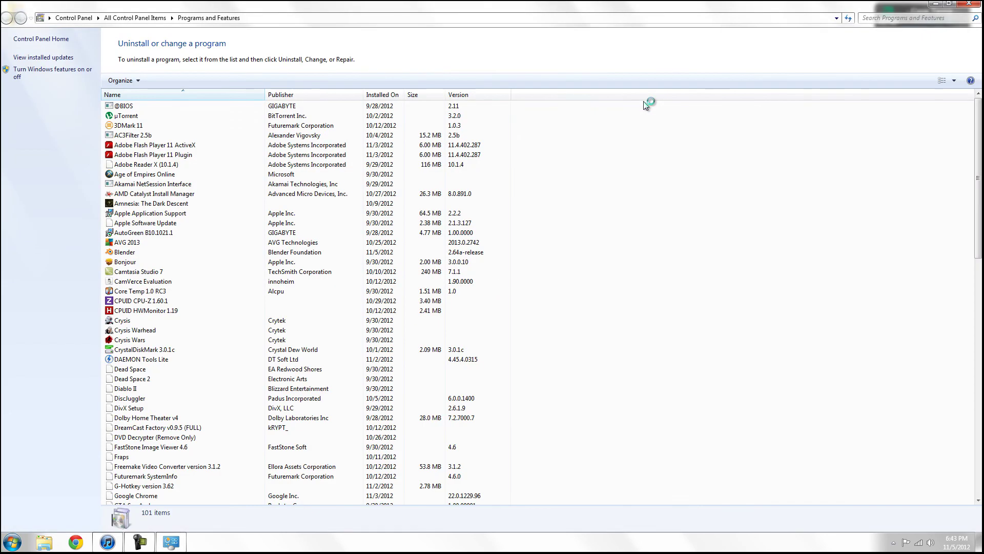
Find CamVerce Evaluation in the program list and uninstall it completely with all of its features
click(182, 106)
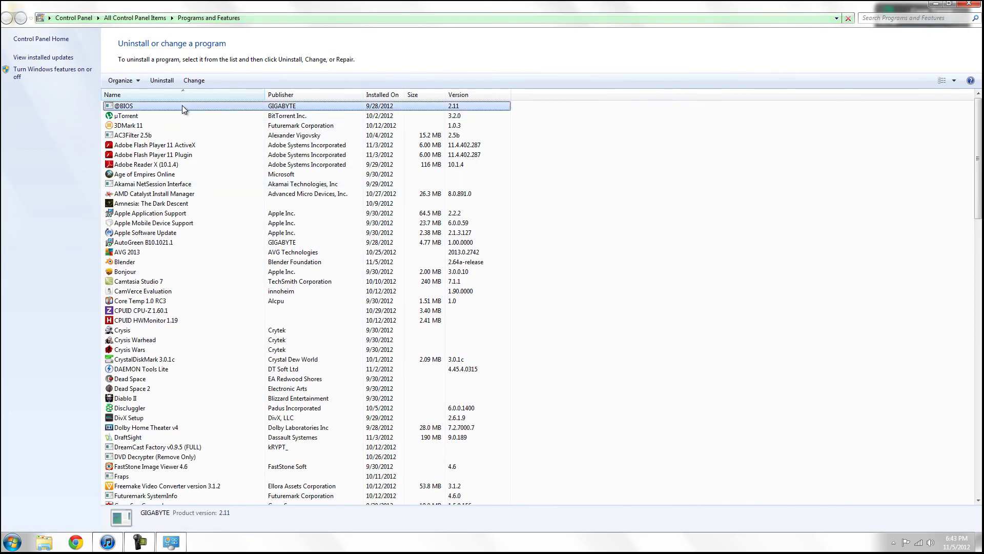
key(Down)
key(Down)
key(Down)
key(Down)
key(Down)
key(Down)
key(Down)
key(Down)
key(Down)
key(Down)
key(Down)
key(Down)
key(Down)
key(Down)
key(Down)
key(Down)
key(Down)
key(Down)
key(Down)
key(Down)
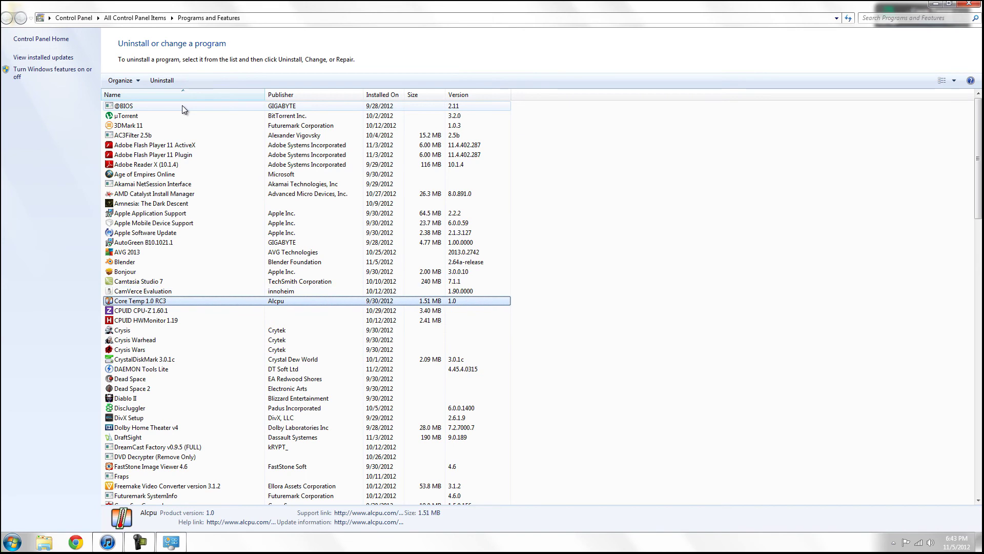
key(Down)
key(Up)
key(Up)
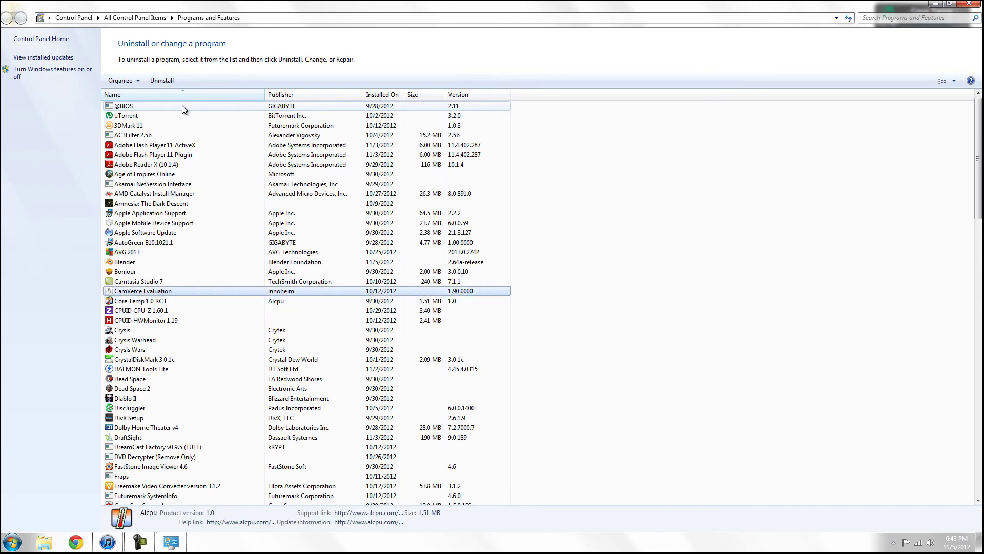
right_click(134, 292)
click(163, 297)
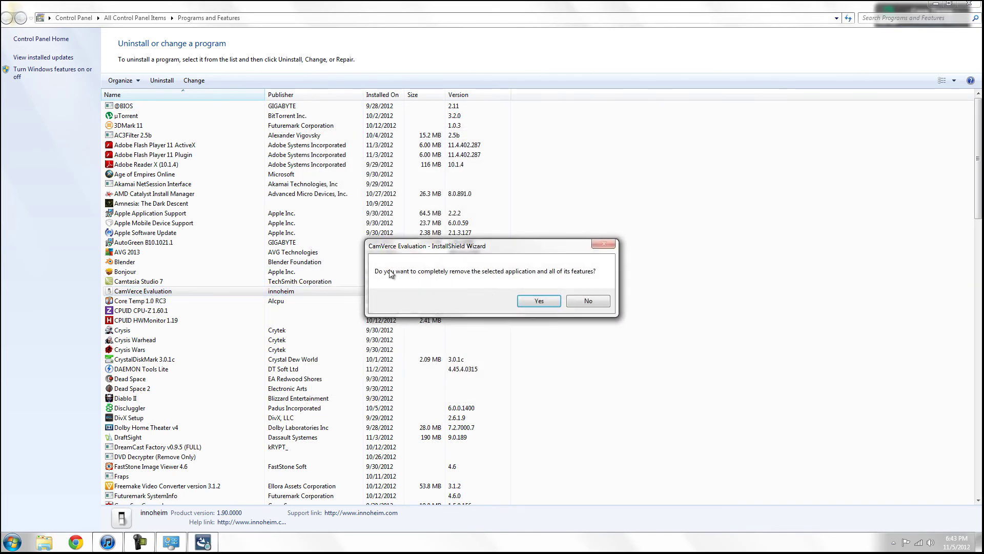
click(532, 301)
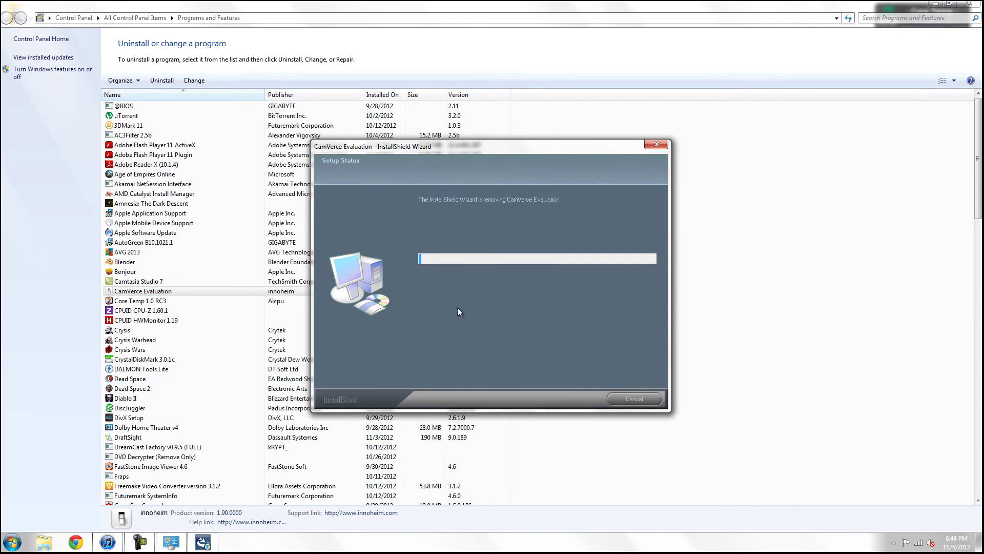
click(546, 397)
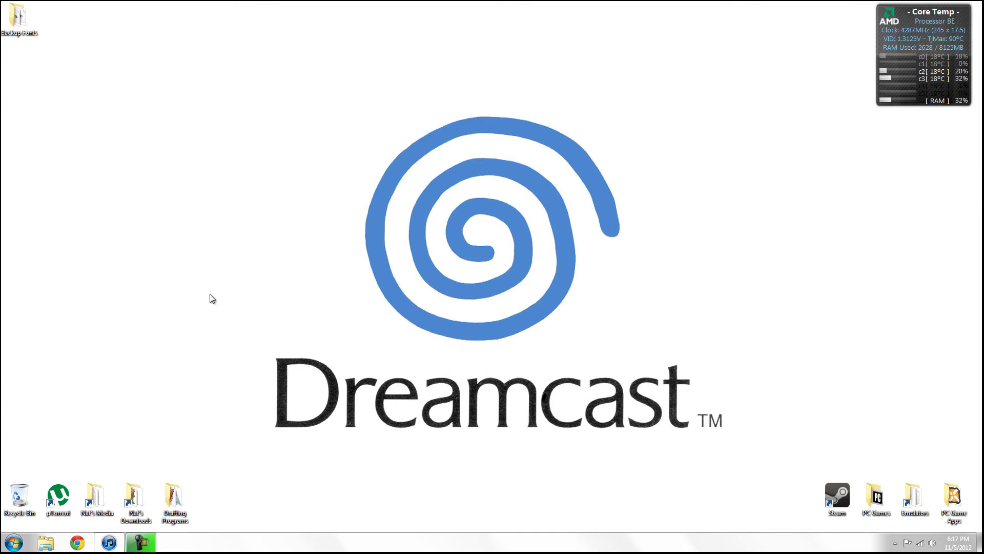
Search for "wise" to launch Wise Registry Cleaner 7 and dismiss the upgrade information
key(super)
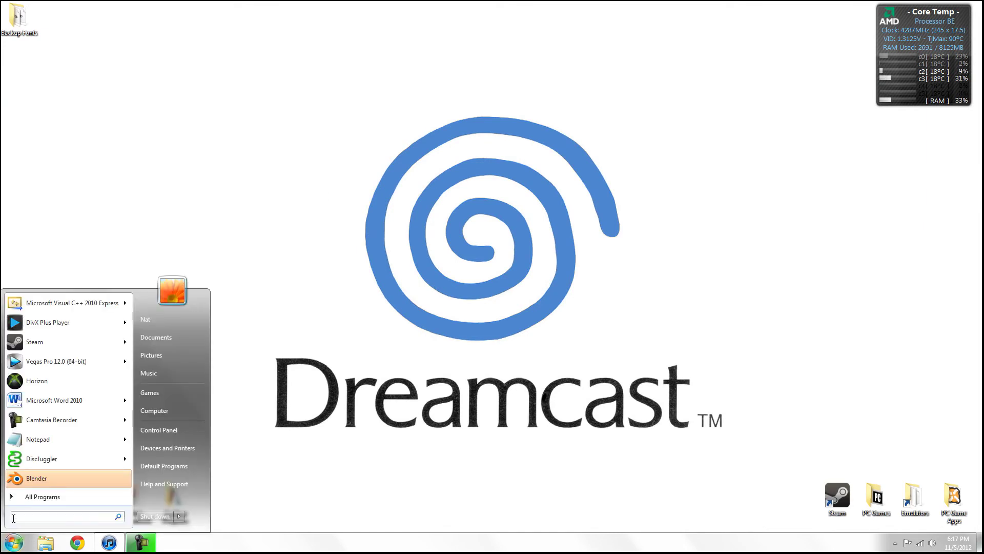
text(wise)
key(Return)
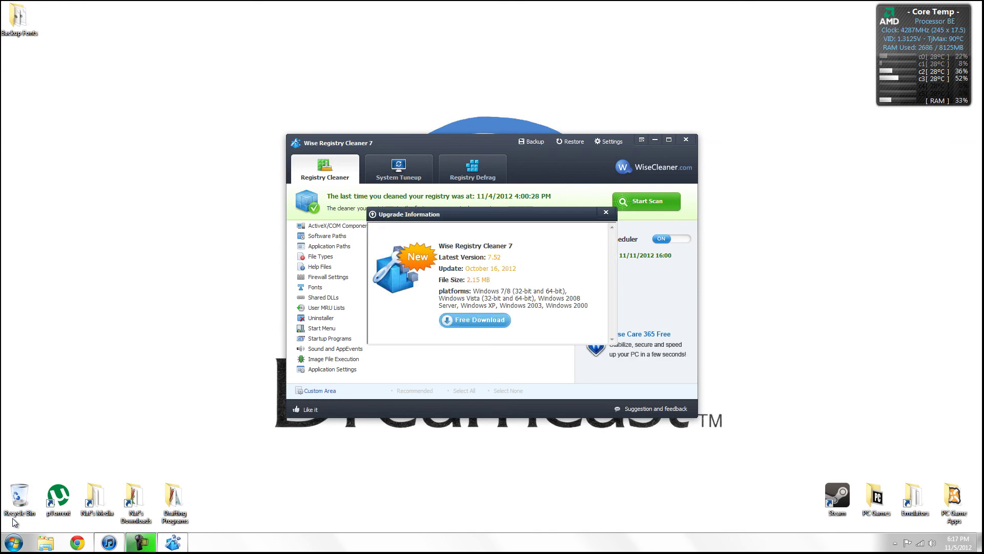
click(606, 213)
Analyse the registry with Registry Defrag and defragment it
click(472, 169)
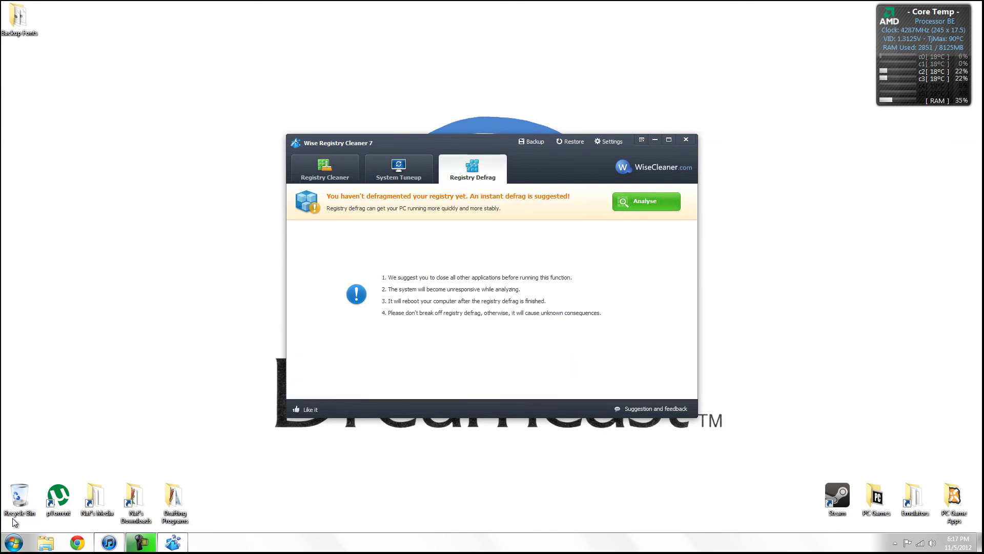
click(646, 202)
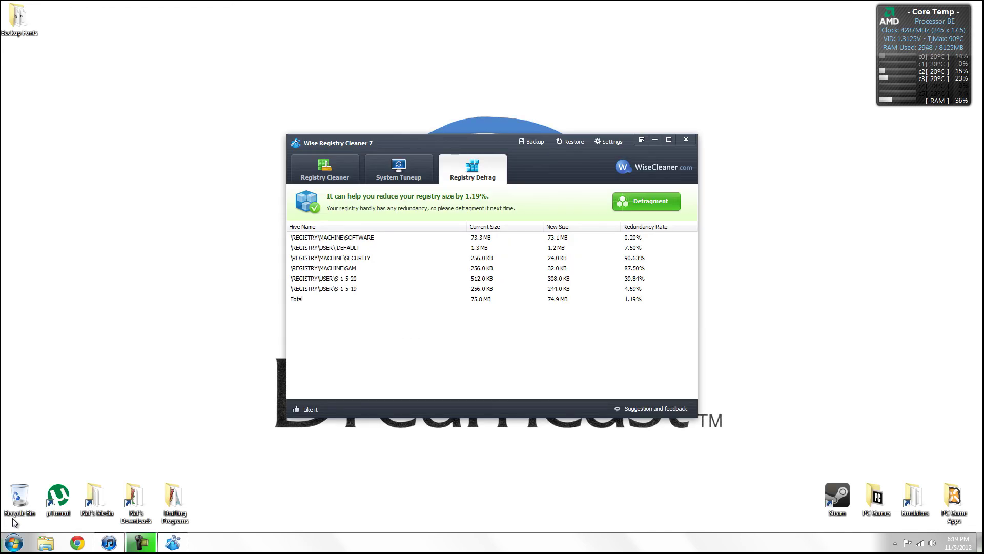
key(Return)
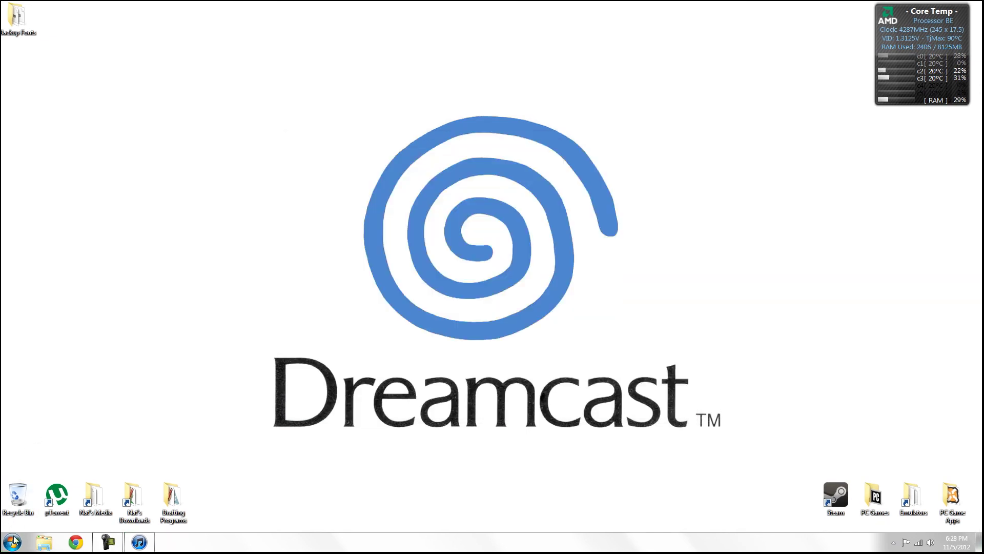
Reopen Wise Registry Cleaner with a "wise" search, then scan the registry and clean the preselected issues
click(11, 543)
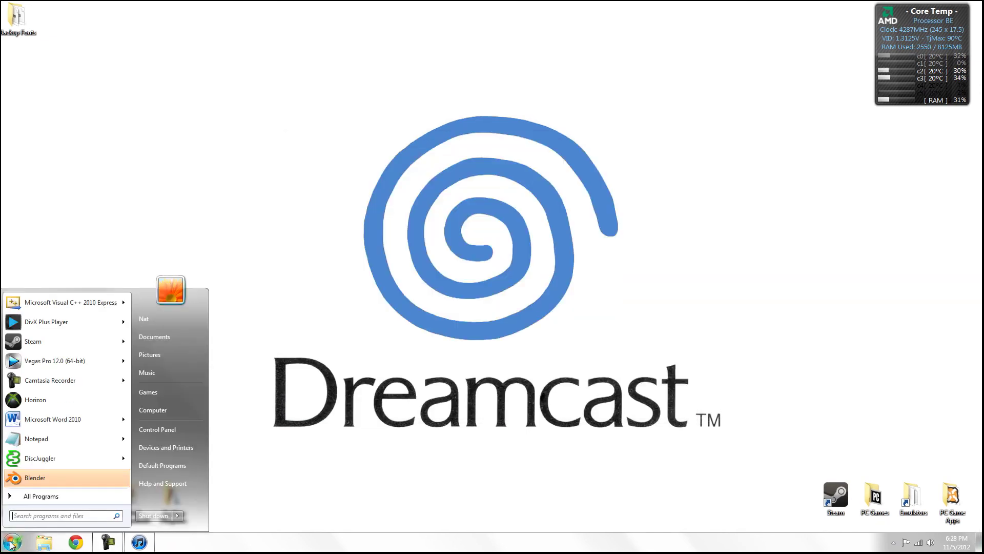
click(41, 514)
text(wise)
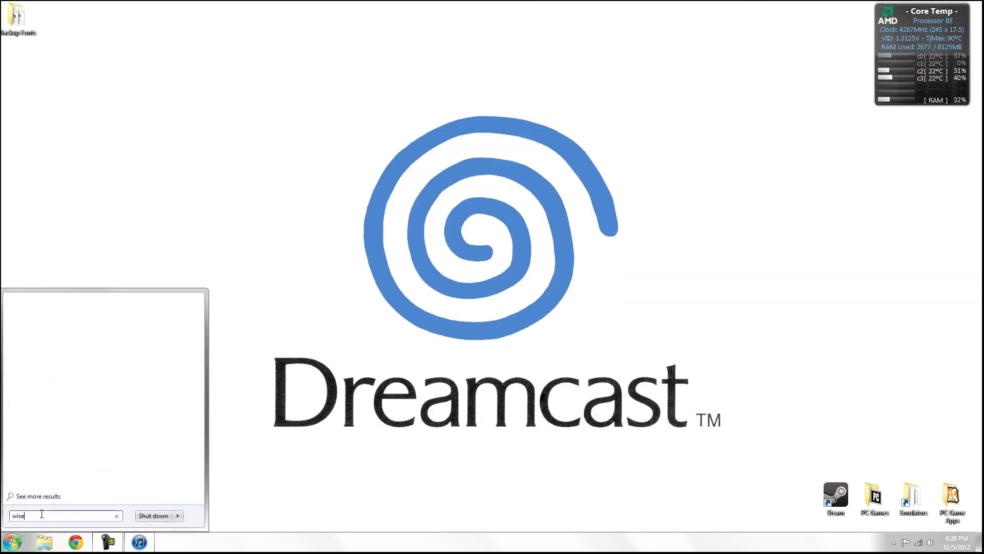
key(Return)
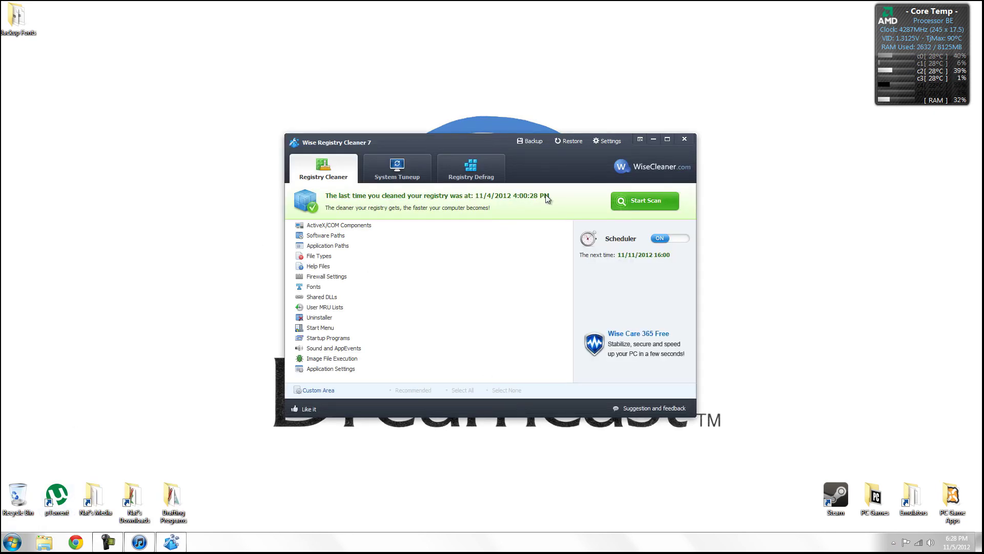
click(638, 202)
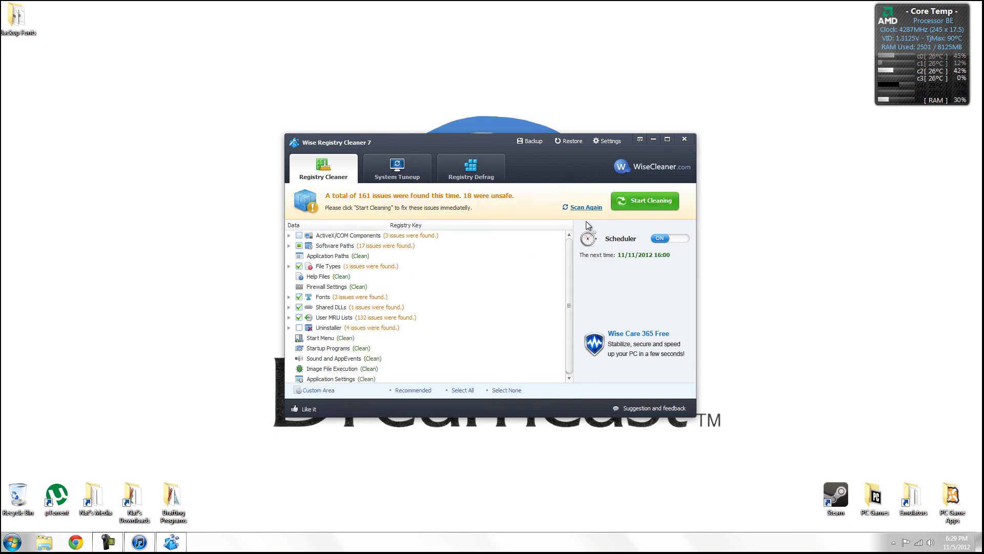
click(634, 201)
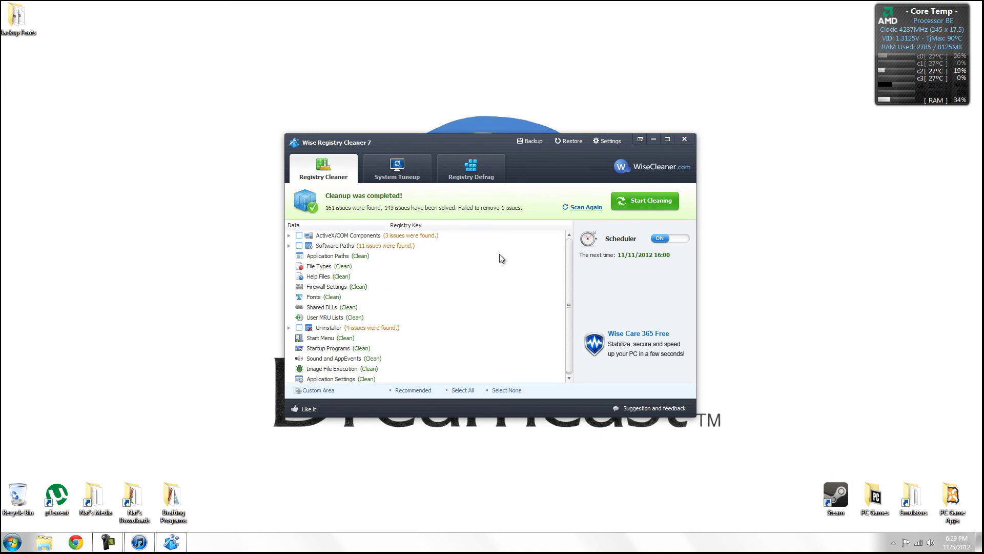
Select the remaining ActiveX/COM Components, Software Paths and Uninstaller issues, clean them and close Wise Registry Cleaner
click(289, 246)
click(299, 246)
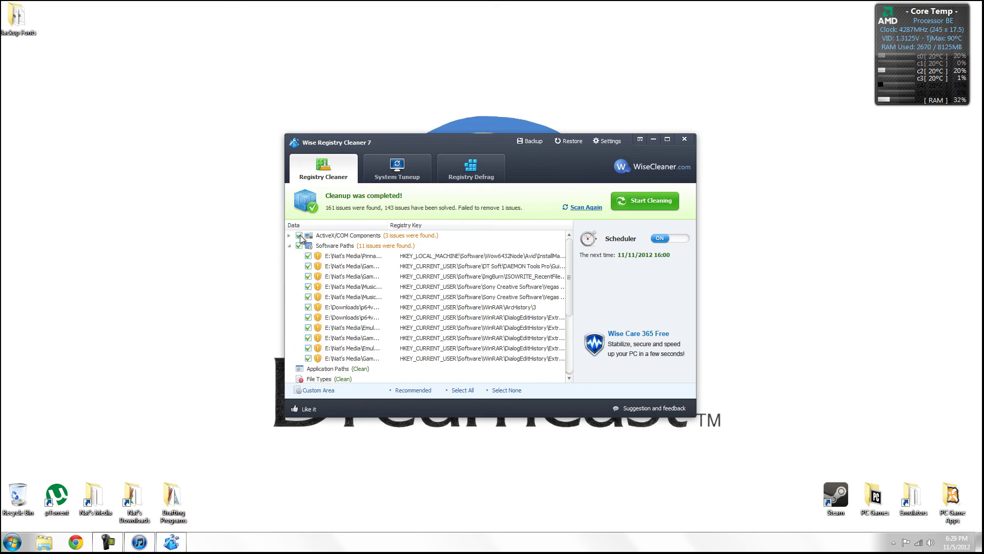
scroll(301, 256, down, 4)
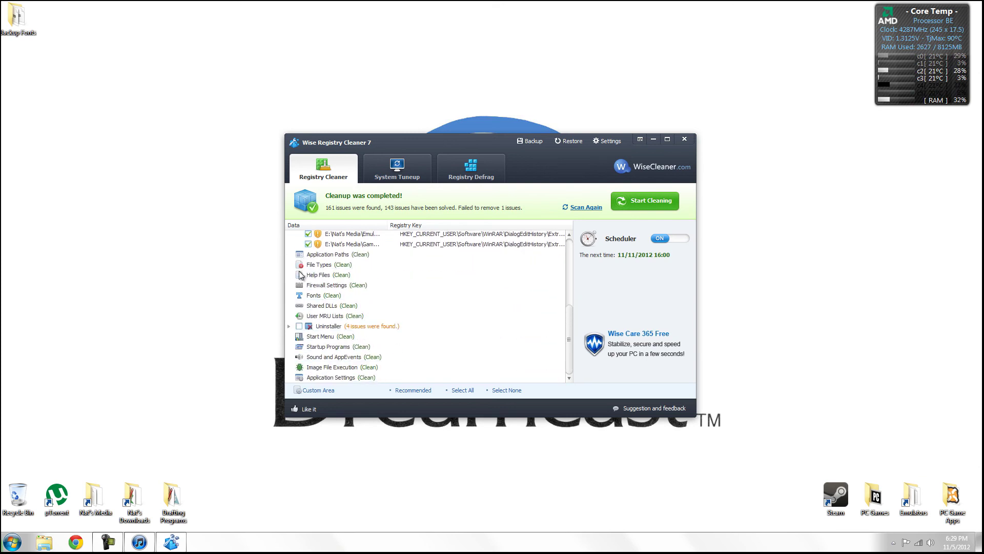
click(289, 326)
click(300, 326)
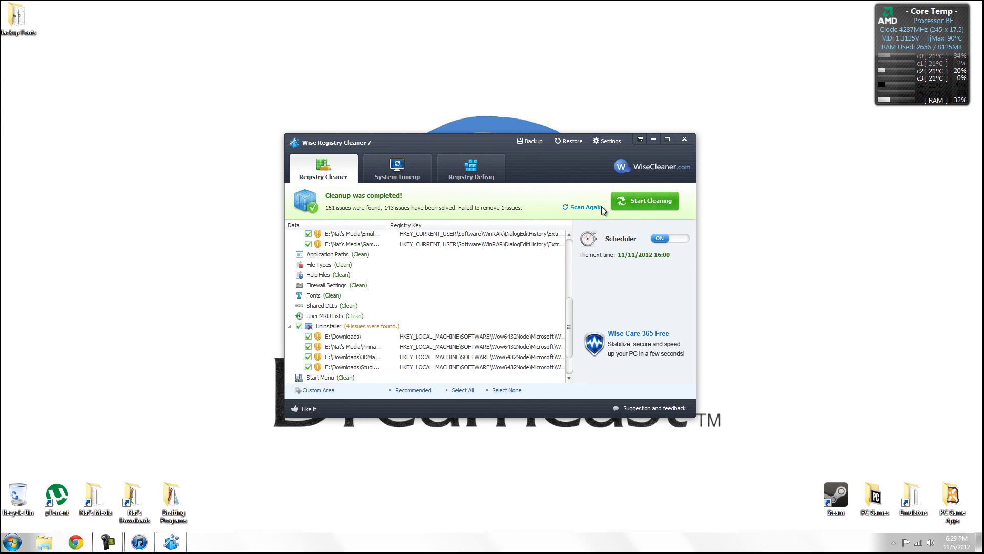
click(636, 201)
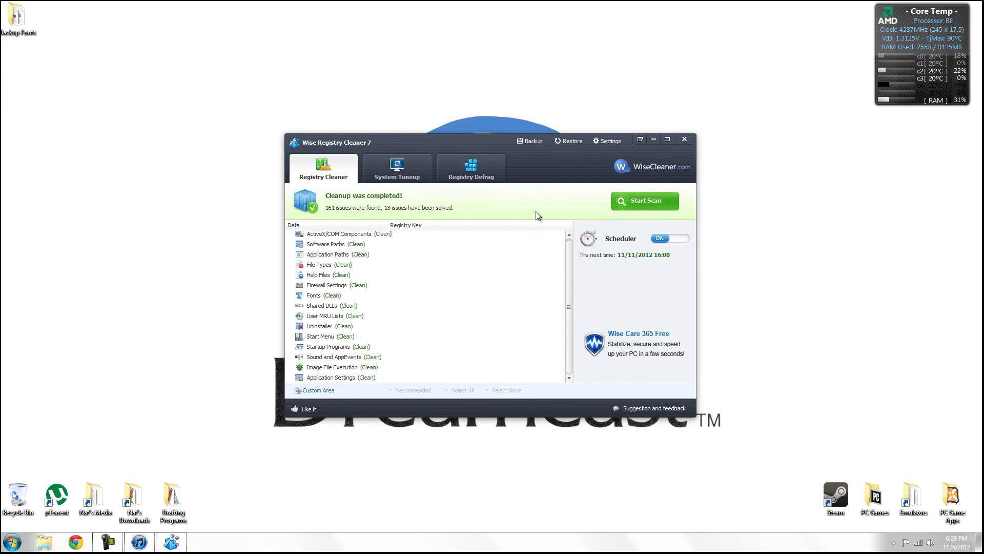
click(684, 139)
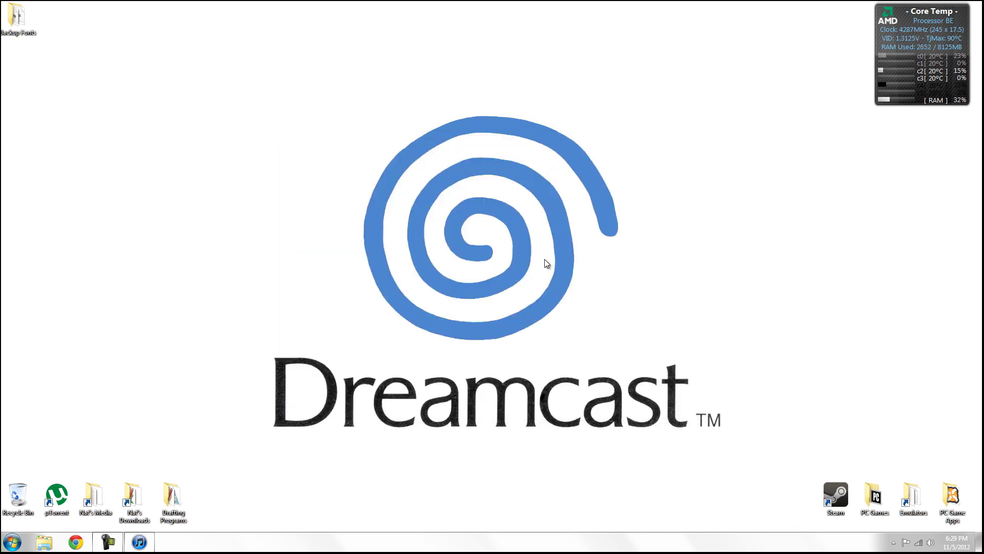
Open the properties of Local Disk (C:) from the Computer window and show its disk tools
click(11, 542)
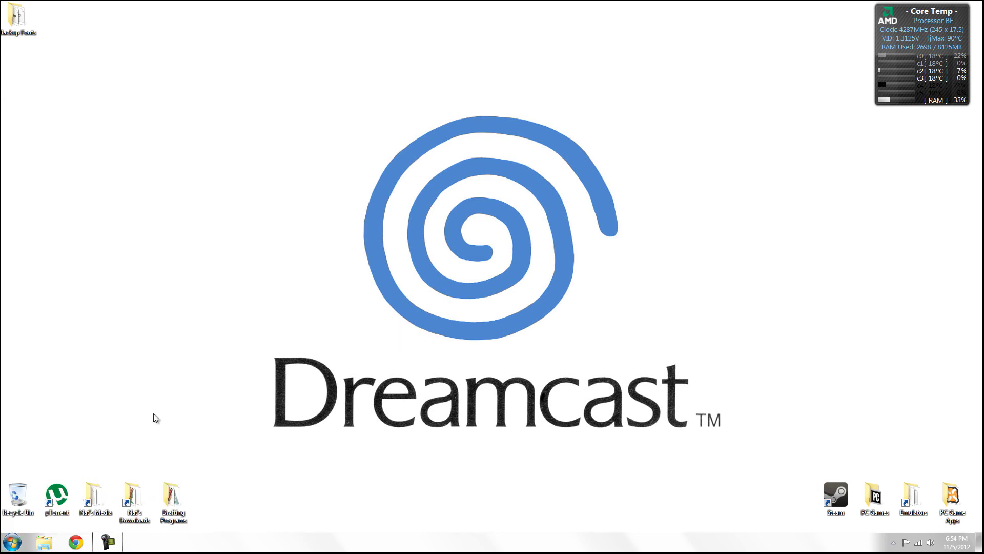
key(super+e)
click(353, 190)
right_click(359, 191)
click(408, 376)
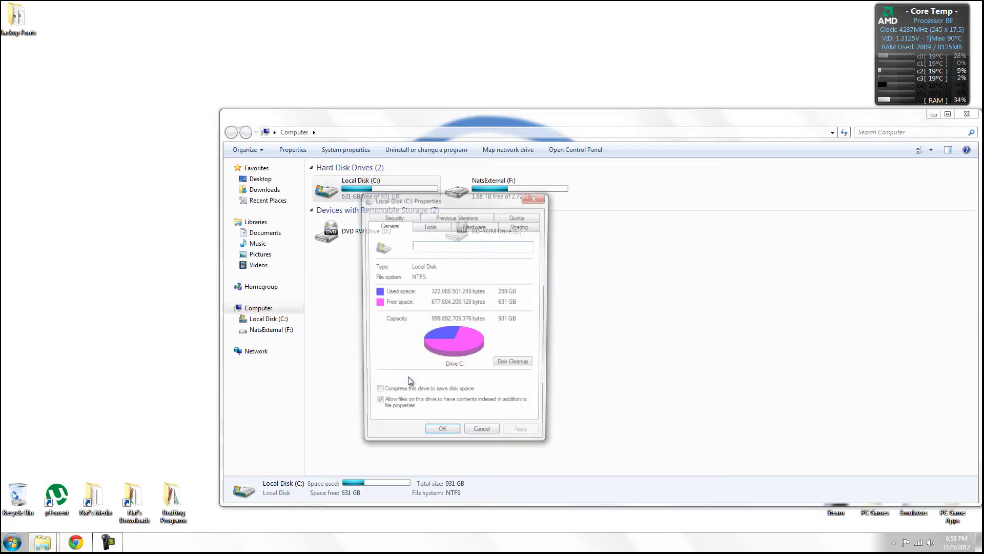
click(430, 226)
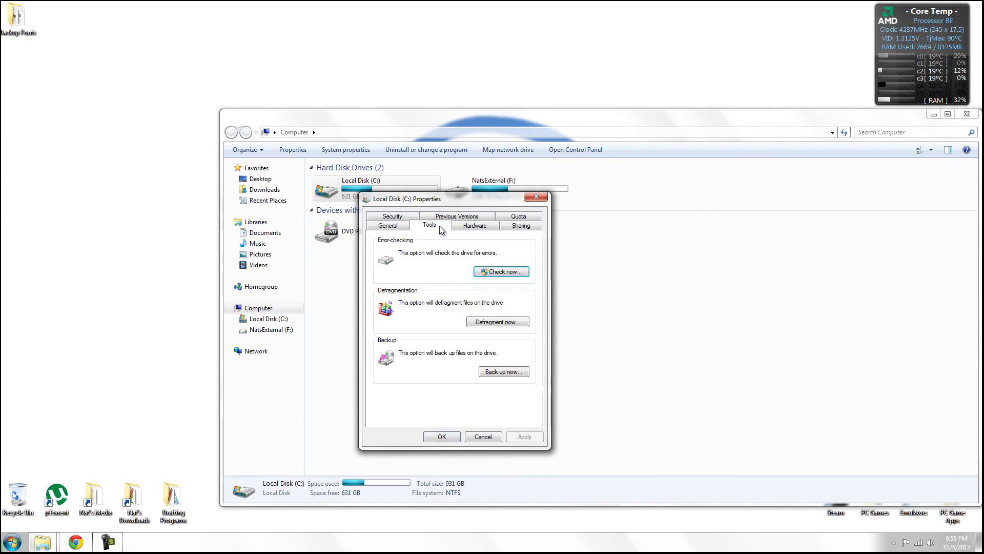
Open Disk Defragmenter and analyze the C: drive
click(490, 322)
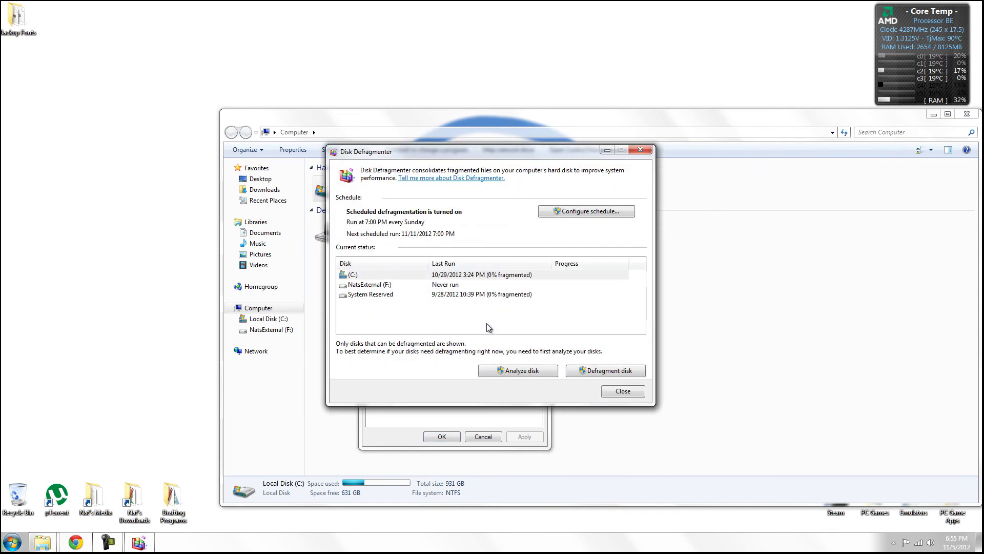
click(453, 277)
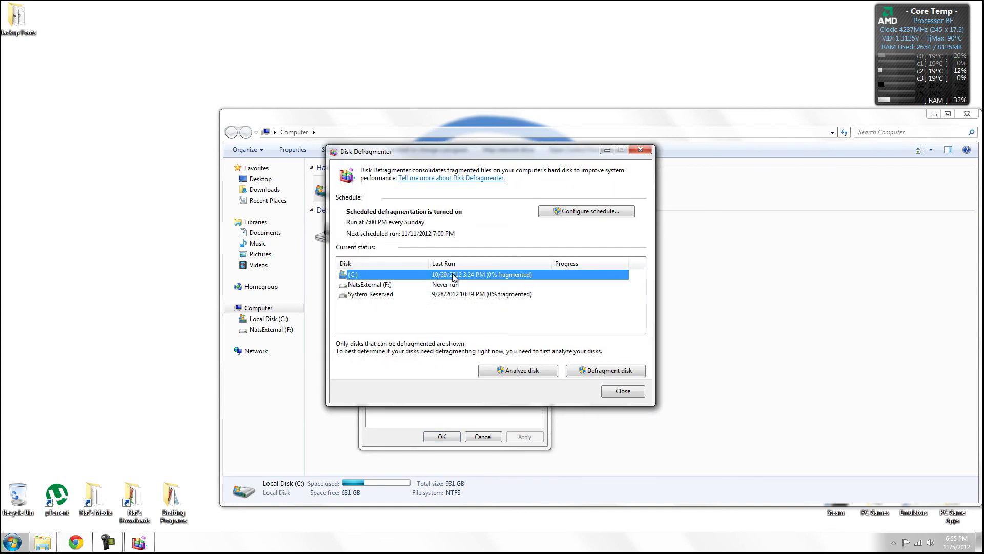
click(506, 373)
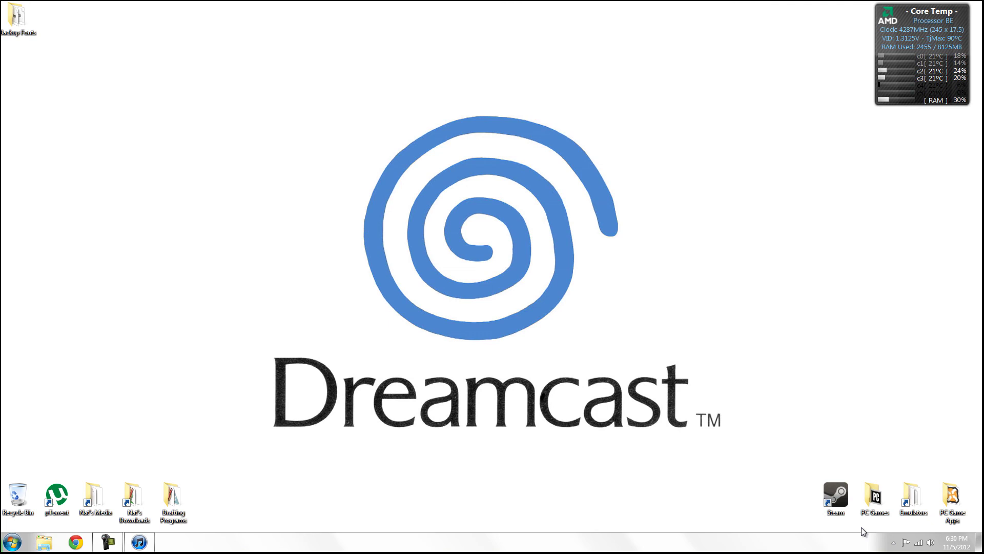
Open AVG Anti-Virus from the hidden notification icons and start a scan
click(893, 543)
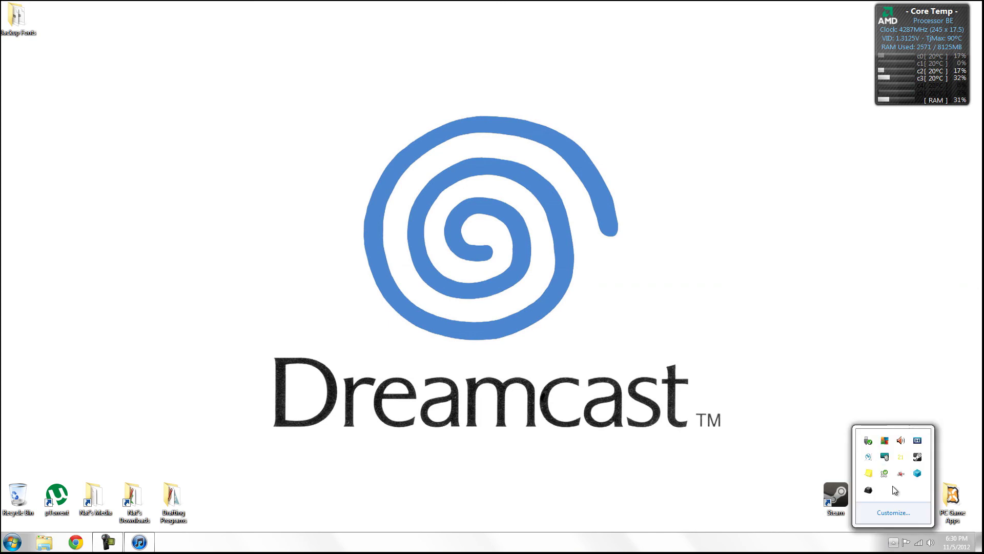
double_click(886, 441)
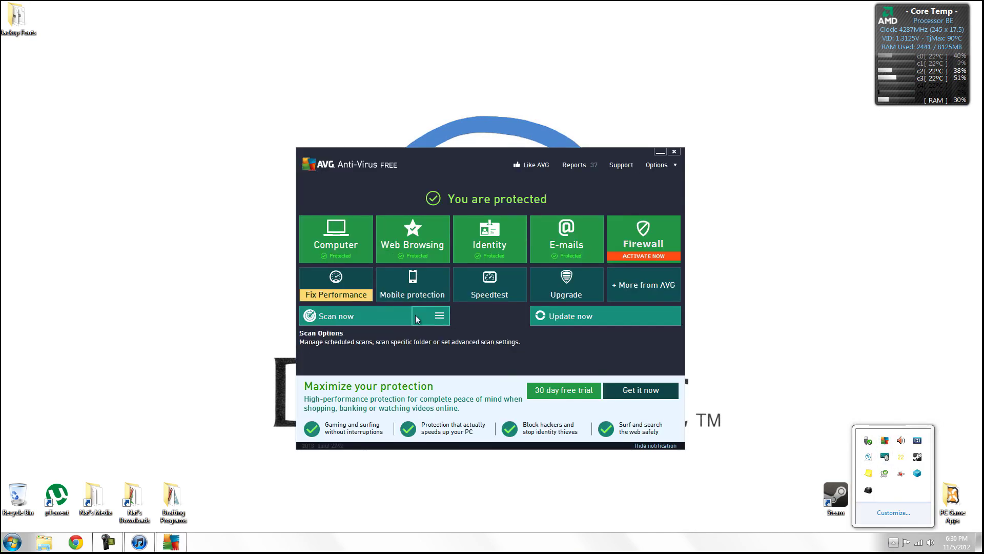
click(357, 322)
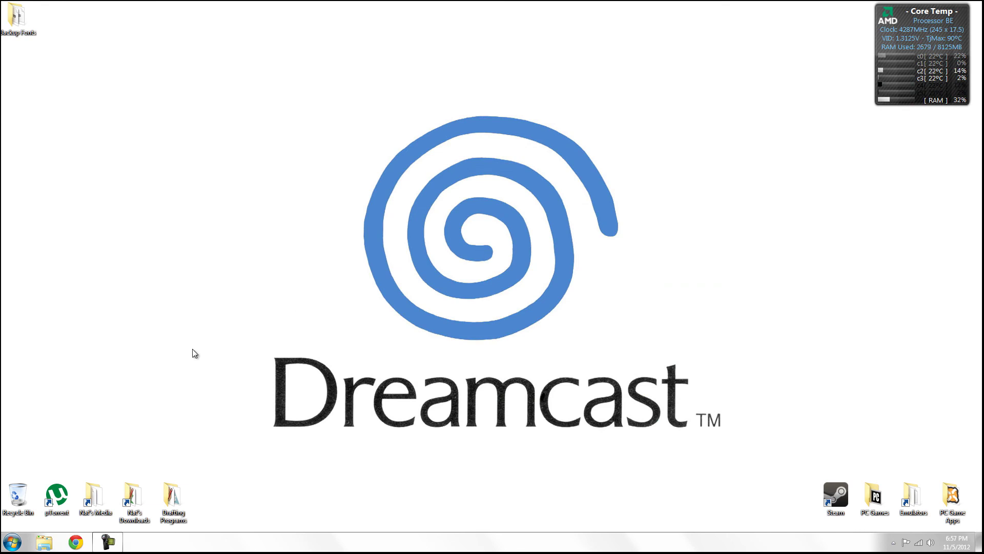
Open System Configuration by running msconfig
click(11, 543)
click(28, 516)
text(msconfig)
key(Return)
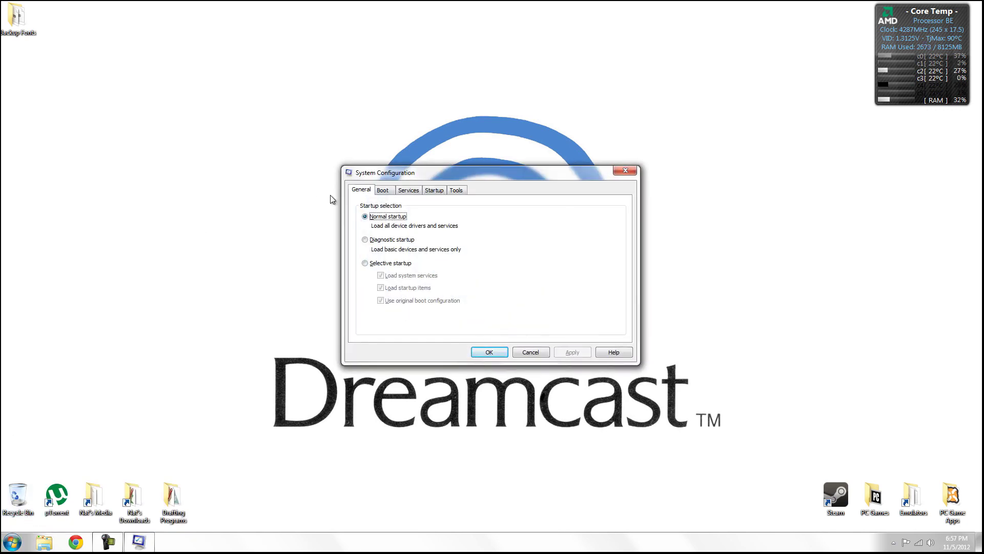
Set the advanced boot options to 6 processors and a maximum memory of 8192, and accept them
click(381, 190)
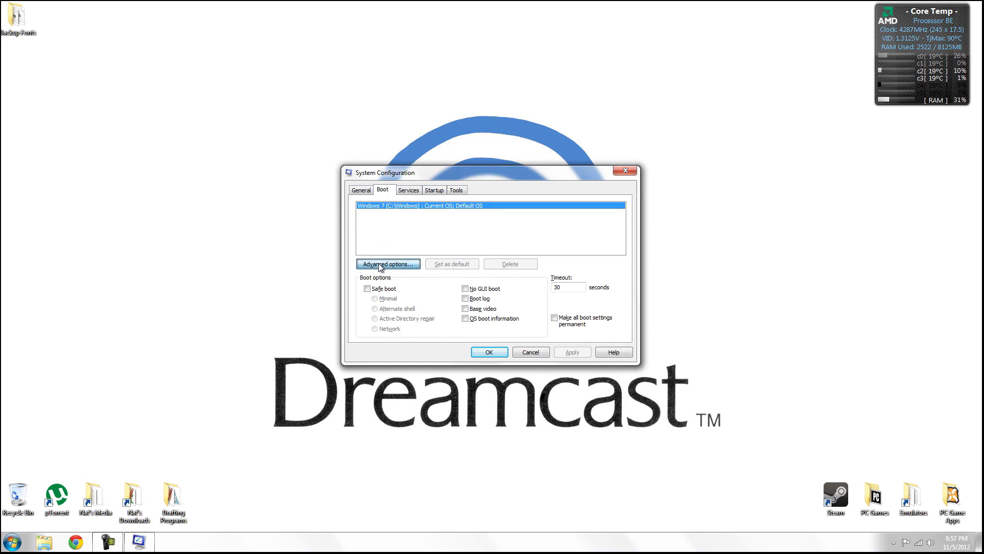
click(380, 265)
click(403, 192)
click(431, 203)
click(419, 246)
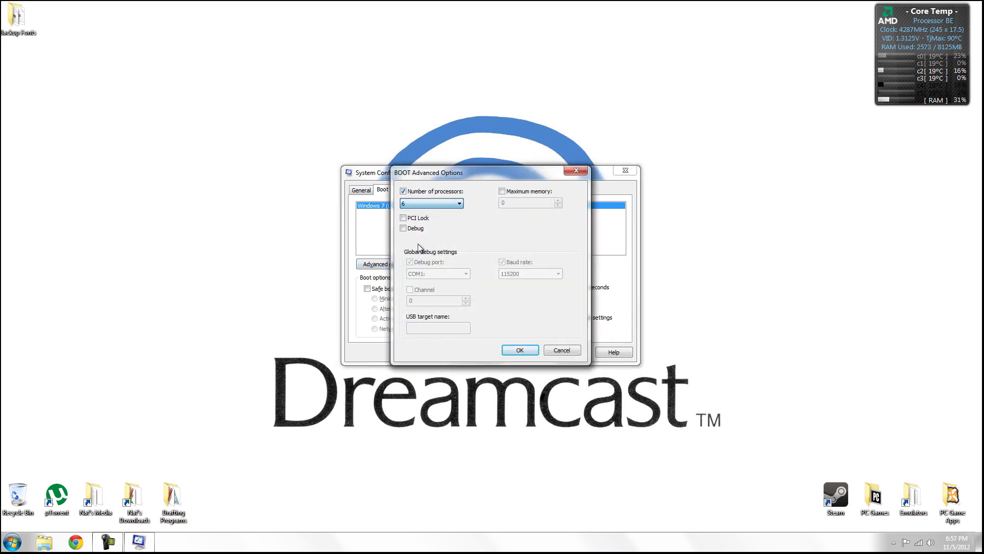
click(503, 192)
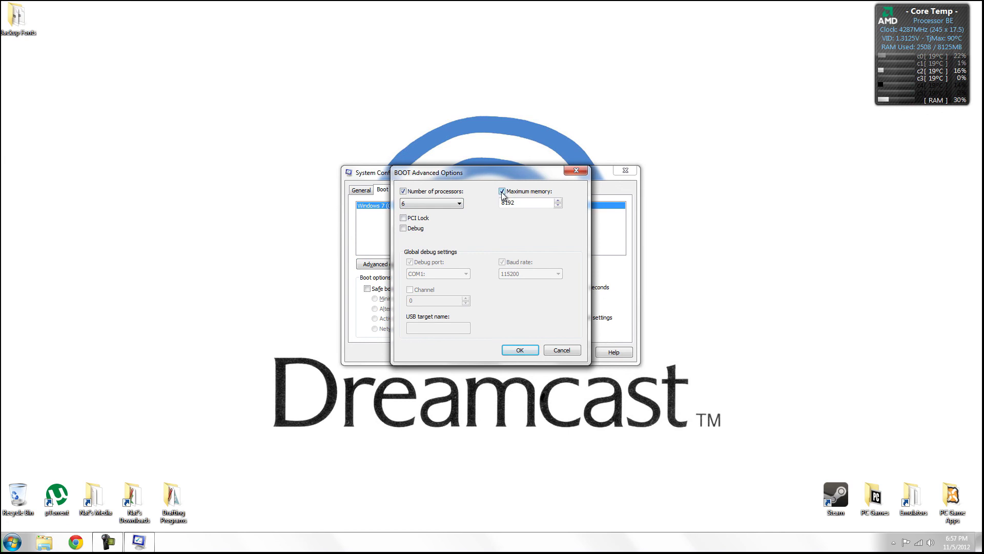
click(520, 350)
Disable the Bonjour Service in the list of system services
click(410, 191)
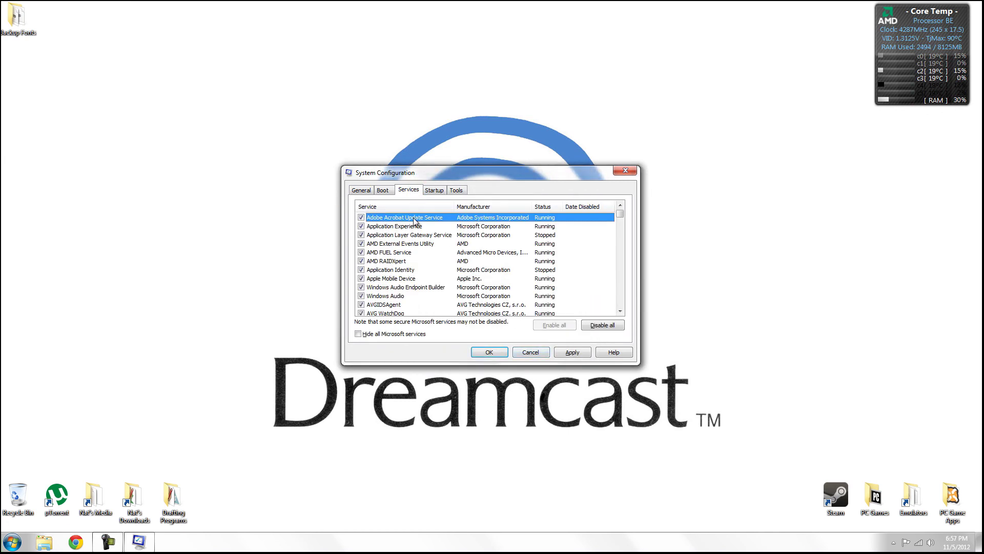
key(Down)
key(Down)
key(Down)
key(Down)
key(Down)
key(Down)
key(Down)
key(Down)
key(Down)
key(Down)
key(Down)
key(Down)
key(Down)
key(Down)
key(Down)
key(Down)
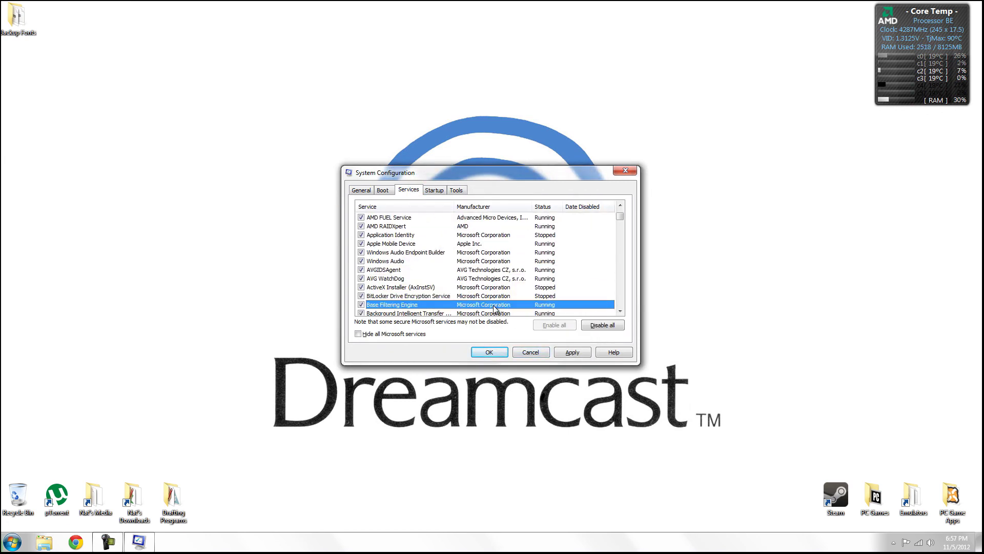
key(Down)
key(Down)
key(Down)
key(Down)
key(Down)
key(Down)
key(Down)
key(Down)
key(Down)
key(Down)
key(Down)
key(Down)
key(Down)
key(Down)
key(Down)
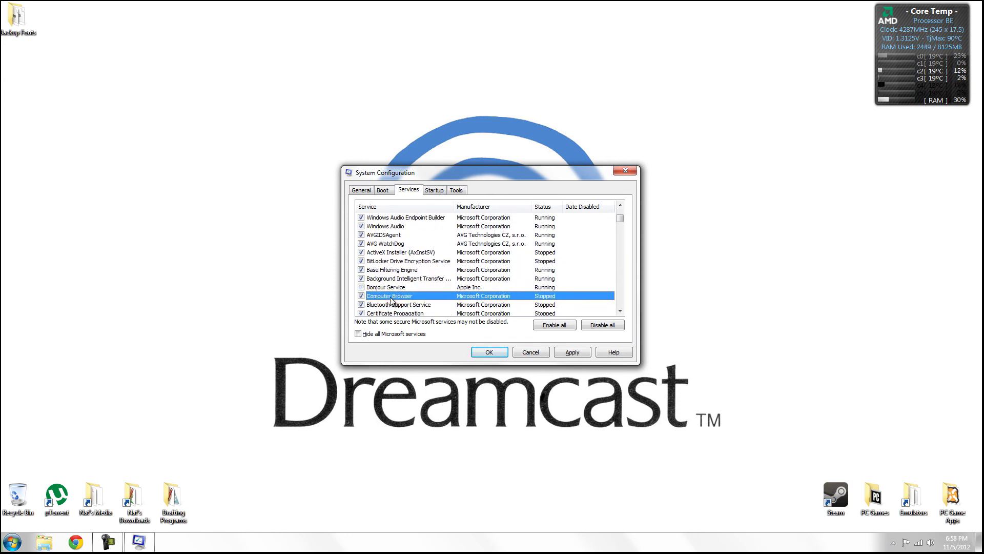
Disable the DraftSight API Service from Dassault Systèmes
key(Down)
key(Down)
key(Down)
key(Down)
key(Down)
key(Down)
key(Down)
key(Down)
key(Down)
key(Down)
key(Down)
key(Down)
key(Down)
key(Down)
key(Down)
key(Down)
key(Down)
key(Down)
key(Down)
key(Down)
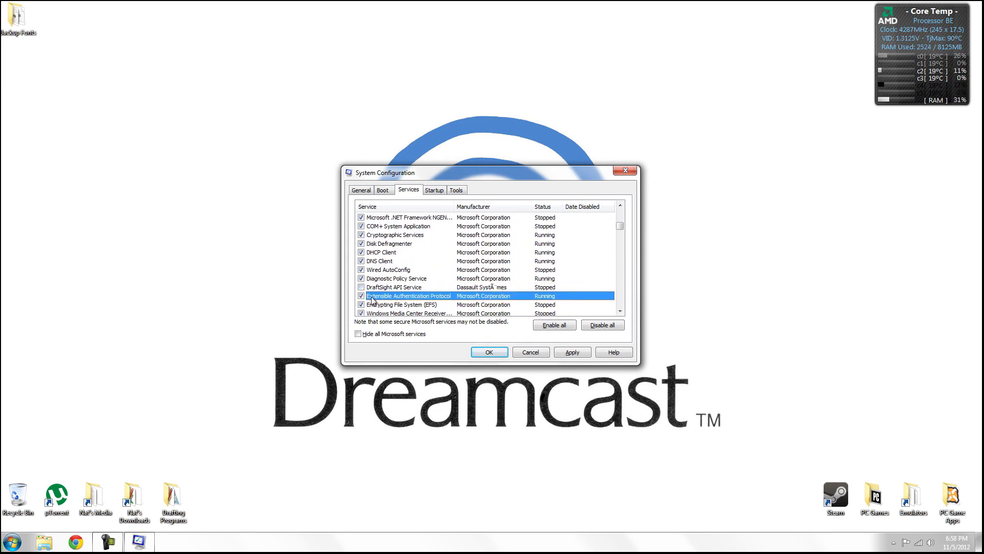
Disable the Logitech Bluetooth Service
key(Down)
key(Down)
key(Down)
key(Down)
key(Down)
key(Down)
key(Down)
key(Down)
key(Down)
key(Down)
key(Down)
key(Down)
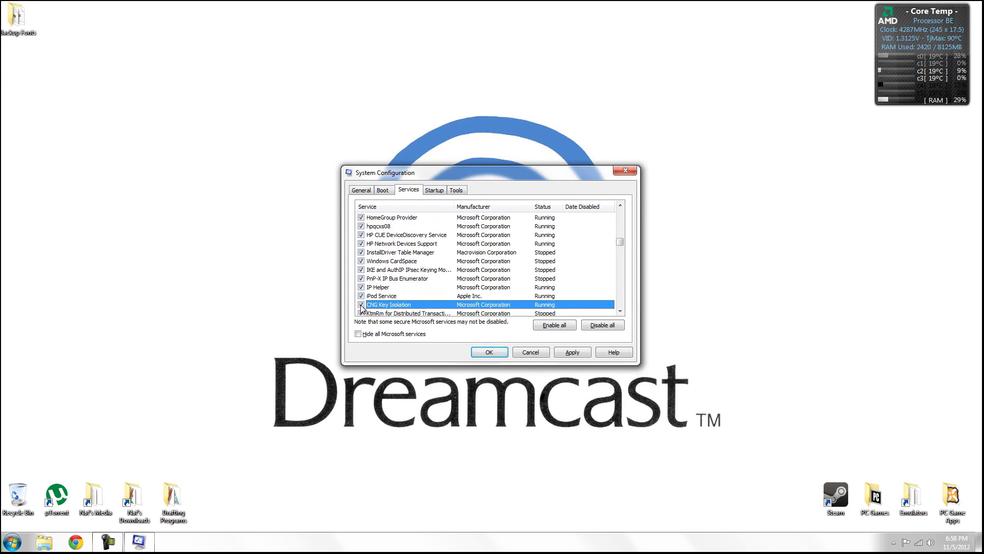
key(Up)
key(Up)
key(Up)
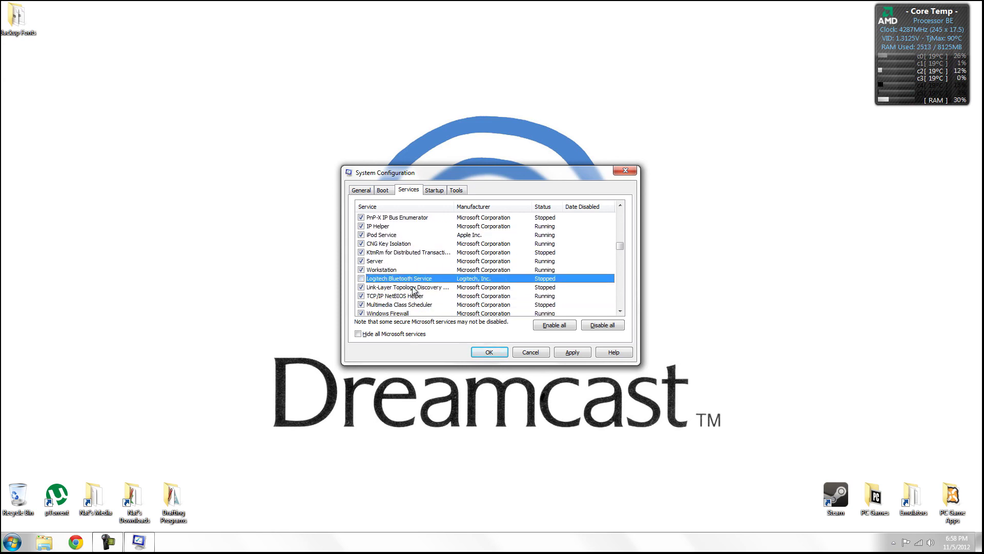
Review the services listed below Logitech Bluetooth Service for other unneeded entries
key(Down)
key(Down)
key(Down)
key(Down)
key(Down)
key(Down)
key(Down)
key(Down)
key(Down)
key(Down)
key(Down)
key(Down)
key(Down)
key(Down)
key(Down)
key(Down)
key(Down)
key(Down)
key(Down)
key(Down)
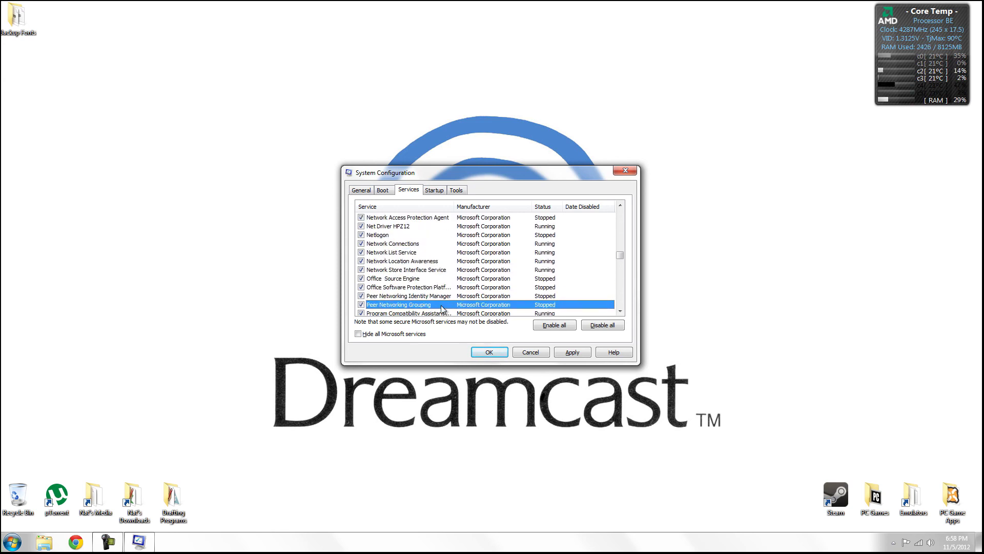
key(Down)
key(Down)
key(Down)
key(Down)
key(Down)
key(Down)
key(Down)
key(Down)
key(Down)
key(Down)
key(Down)
key(Down)
key(Down)
key(Down)
key(Down)
key(Down)
key(Down)
key(Down)
key(Down)
key(Down)
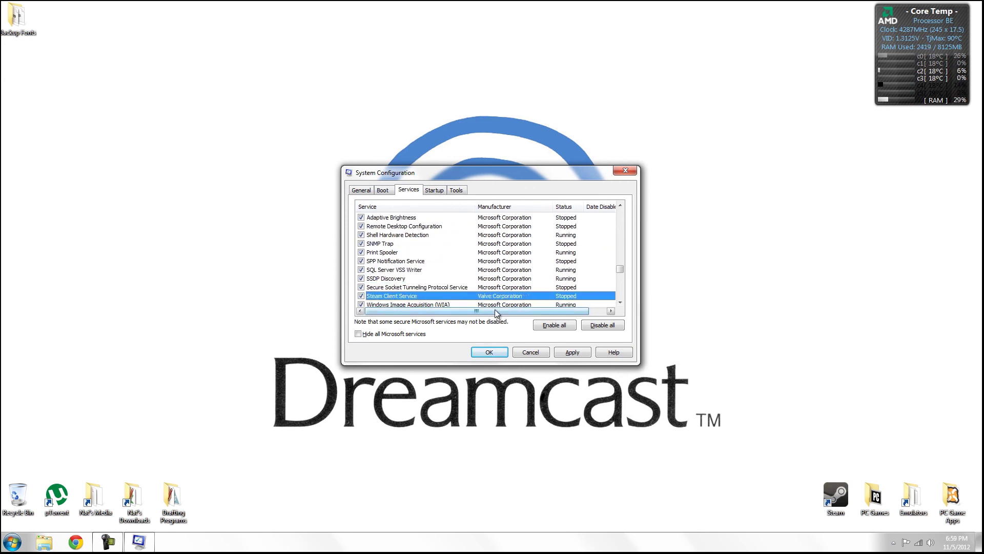
key(Down)
key(Down)
key(Down)
key(Down)
key(Down)
key(Down)
key(Down)
key(Down)
key(Down)
key(Down)
key(Down)
key(Down)
key(Down)
key(Down)
key(Down)
Disable Logitech Gaming Framework in the list of startup items
click(447, 193)
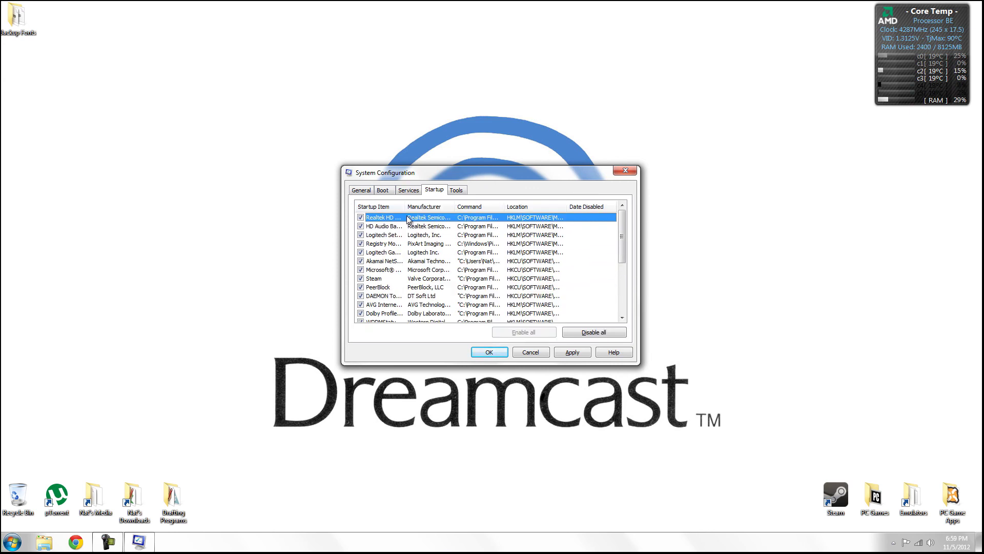
click(382, 244)
click(382, 252)
click(360, 252)
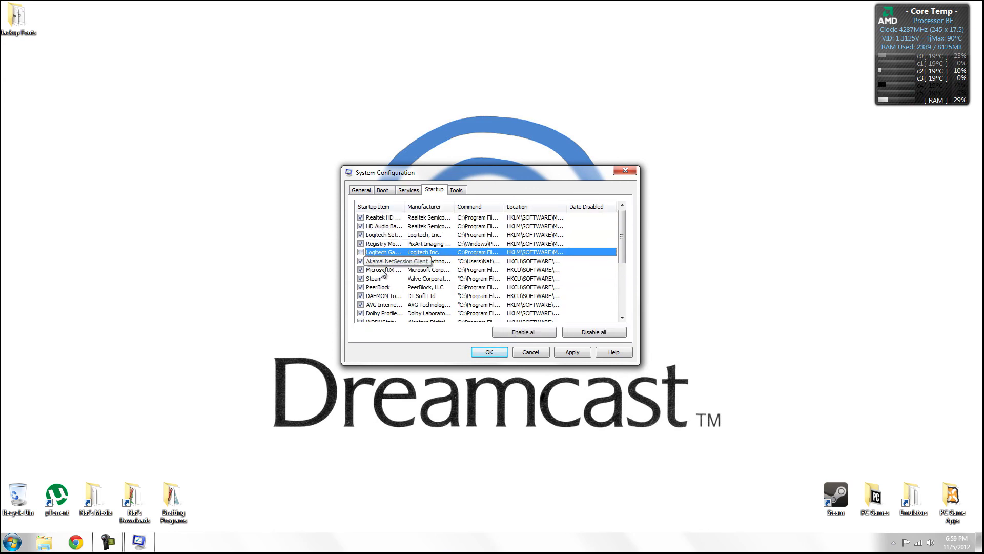
Widen the startup item name column and disable PeerBlock and DAEMON Tools Lite at startup
click(382, 270)
drag(404, 206, 484, 207)
click(500, 279)
click(505, 287)
click(361, 287)
click(497, 295)
click(361, 296)
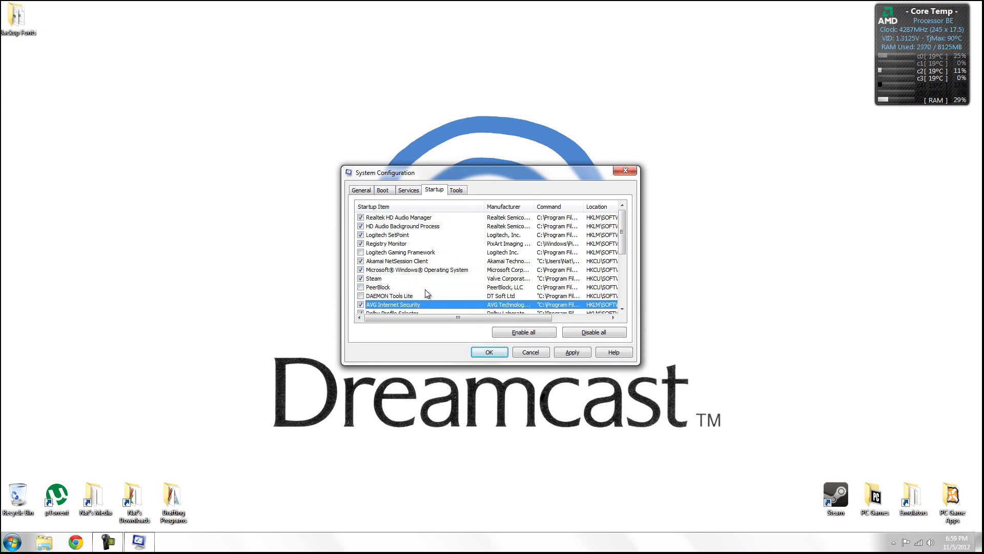
Disable the startup items Adobe Reader and Acrobat Manager, Apple Push, QuickTime and iTunes
key(Down)
key(Down)
key(Down)
click(361, 296)
key(Down)
key(Down)
key(Down)
click(361, 295)
key(Down)
key(Down)
key(Down)
click(361, 295)
key(Down)
key(Down)
click(361, 296)
click(361, 304)
Check the remaining startup items down to HP Digital Imaging and glance at the available system tools
key(Down)
key(Down)
key(Down)
key(Down)
key(Down)
click(455, 190)
click(444, 191)
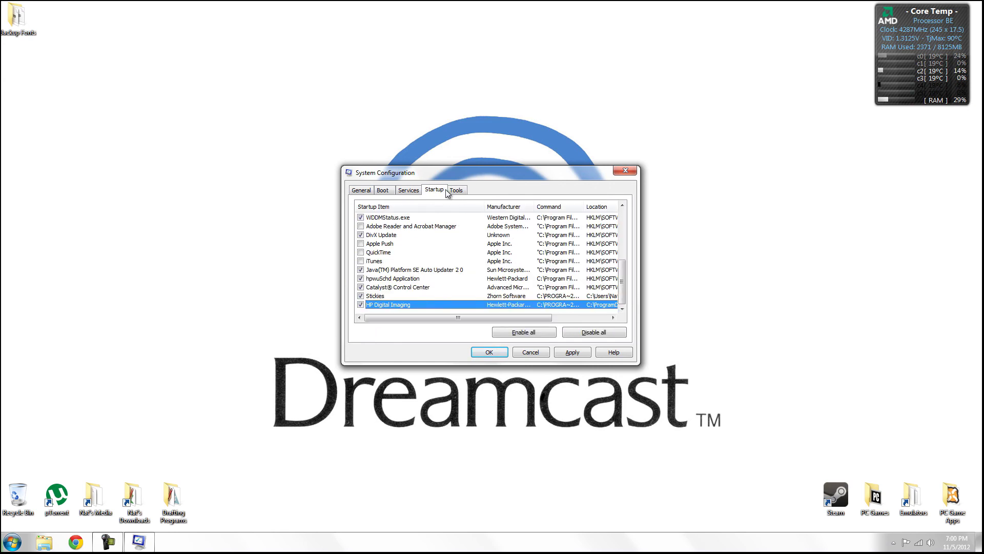